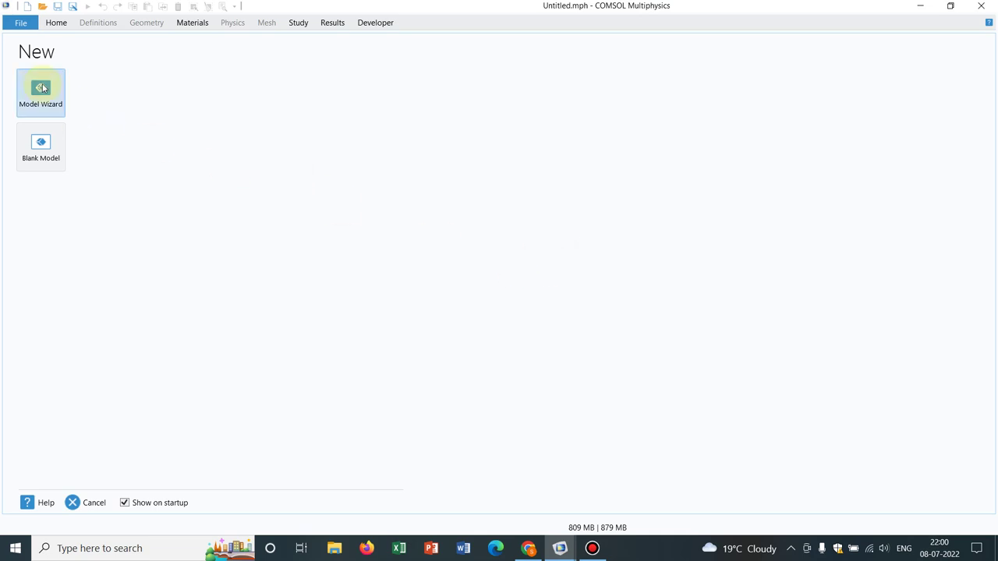
# Step: Use the Model Wizard to create a 2D model with Particle Tracing for Fluid Flow (fpt) and a Time Dependent study
pyautogui.click(41, 88)
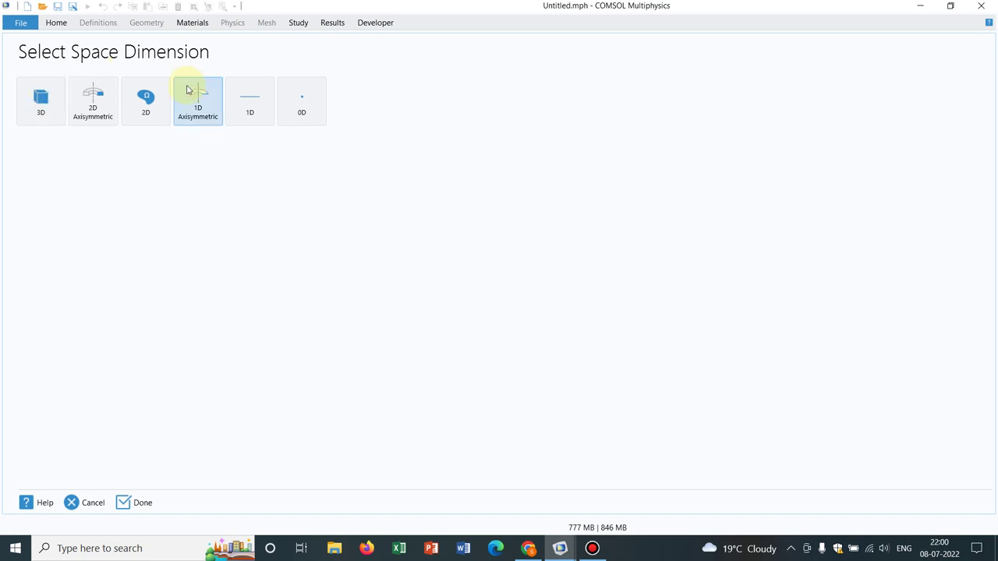
pyautogui.click(155, 99)
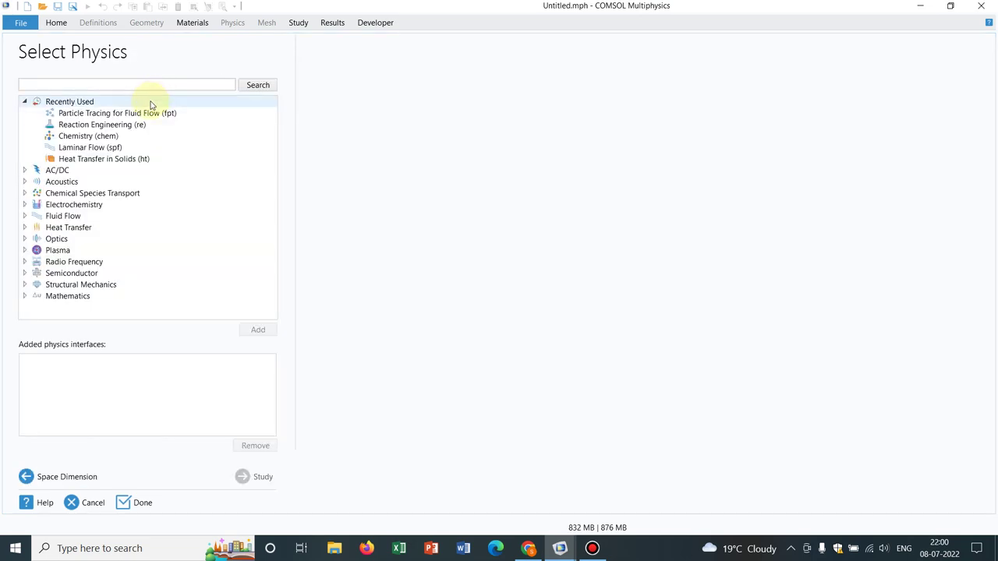
pyautogui.click(142, 114)
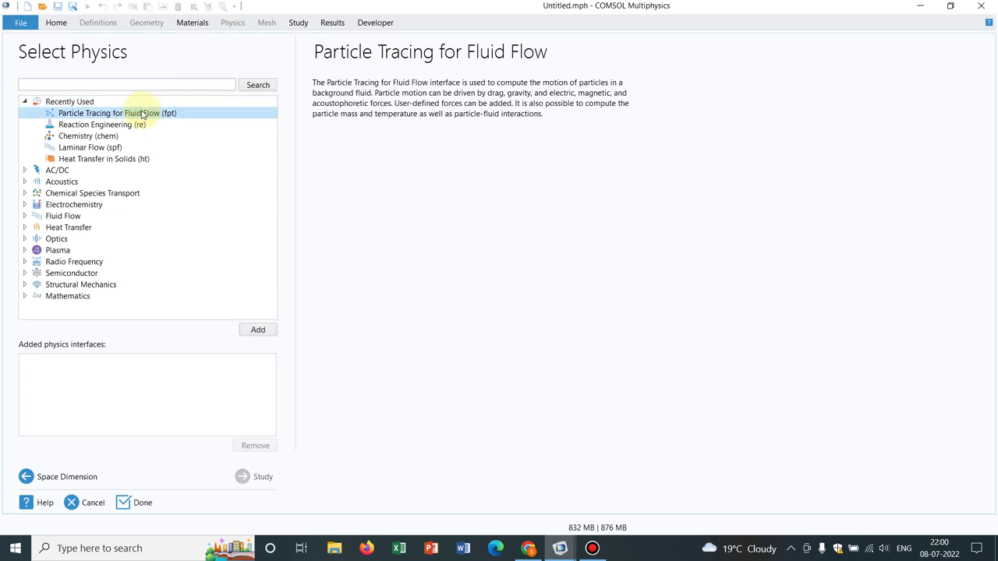
pyautogui.doubleClick(142, 113)
pyautogui.click(253, 476)
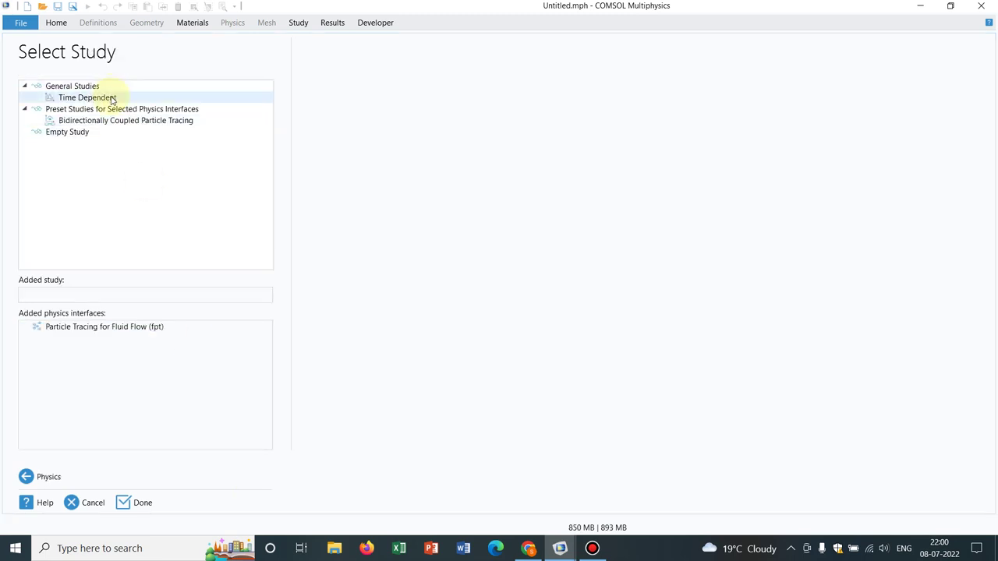
pyautogui.click(113, 98)
pyautogui.doubleClick(112, 97)
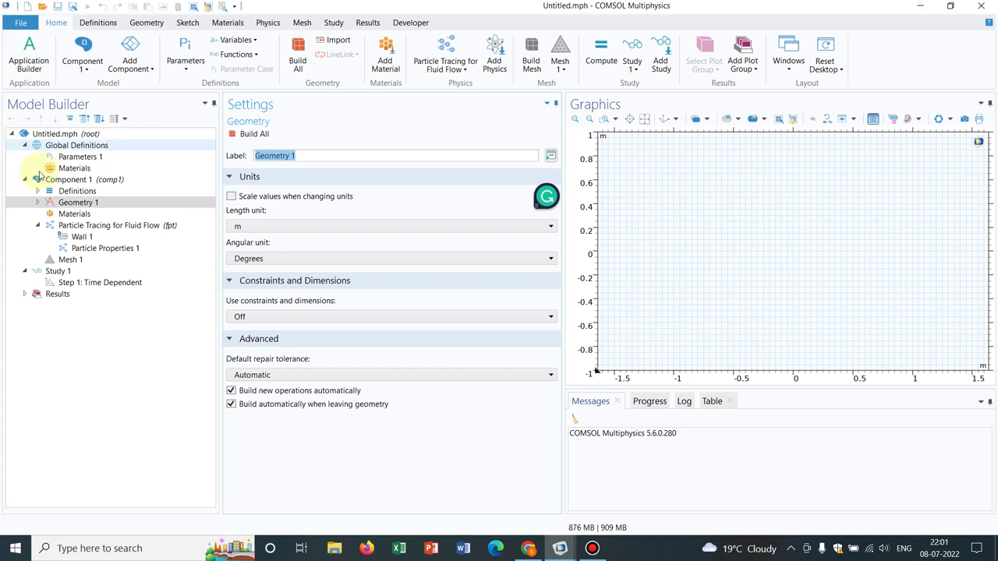
# Step: Add a default 1 m square to Geometry 1 and build it
pyautogui.click(93, 203)
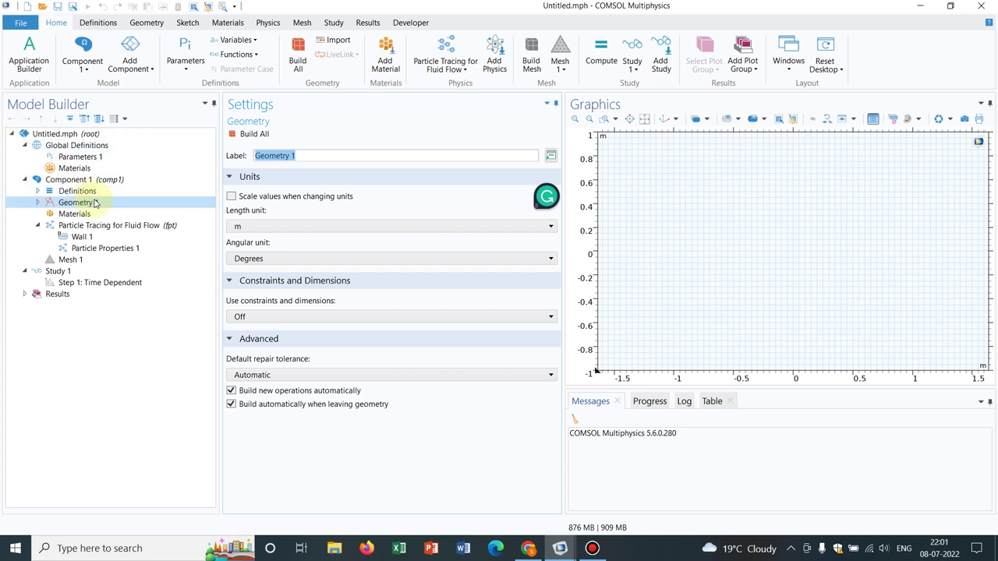
pyautogui.rightClick(94, 203)
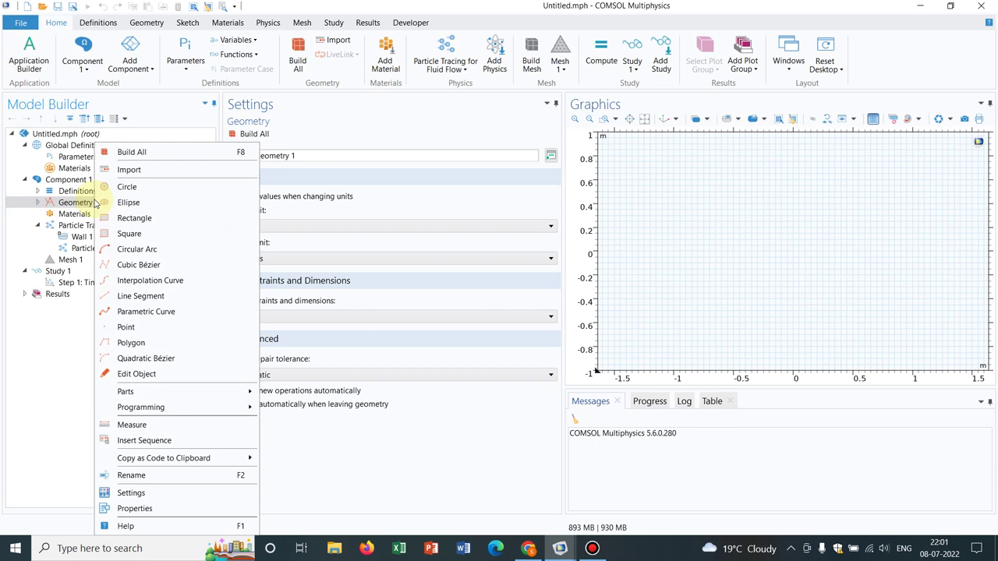
pyautogui.press('Escape')
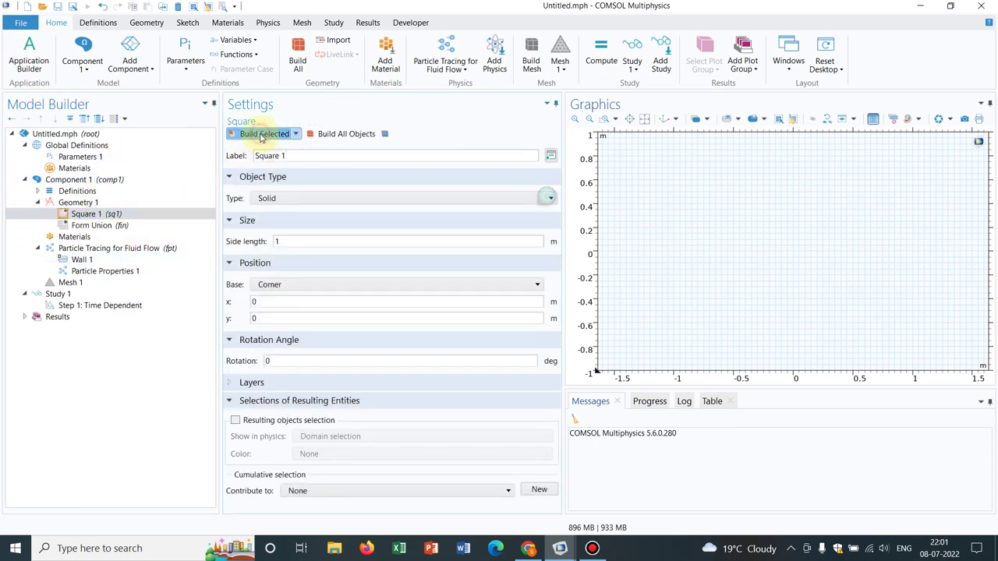
pyautogui.click(261, 135)
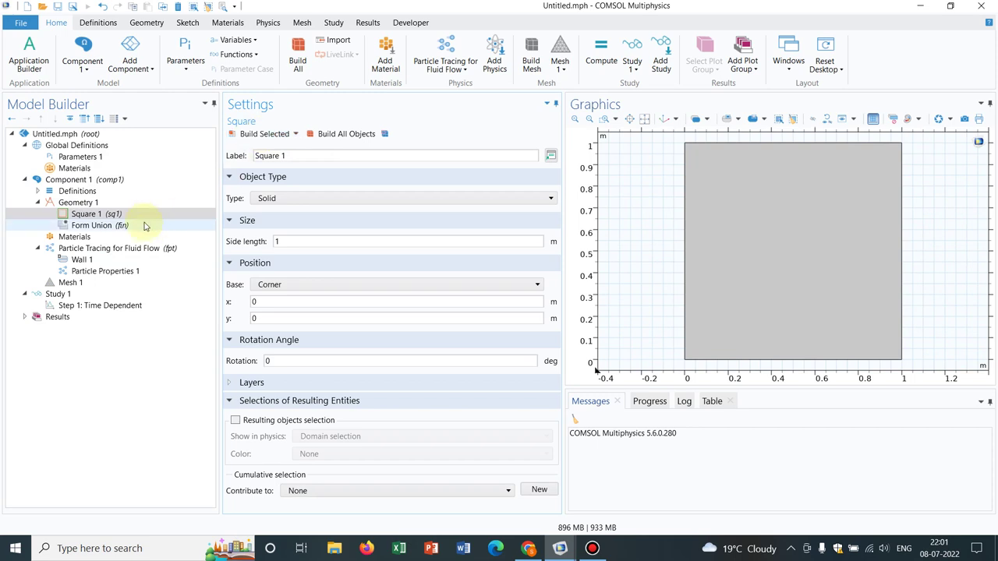
# Step: Add a rectangle with width and height 0.2 and build it
pyautogui.click(125, 203)
pyautogui.rightClick(122, 202)
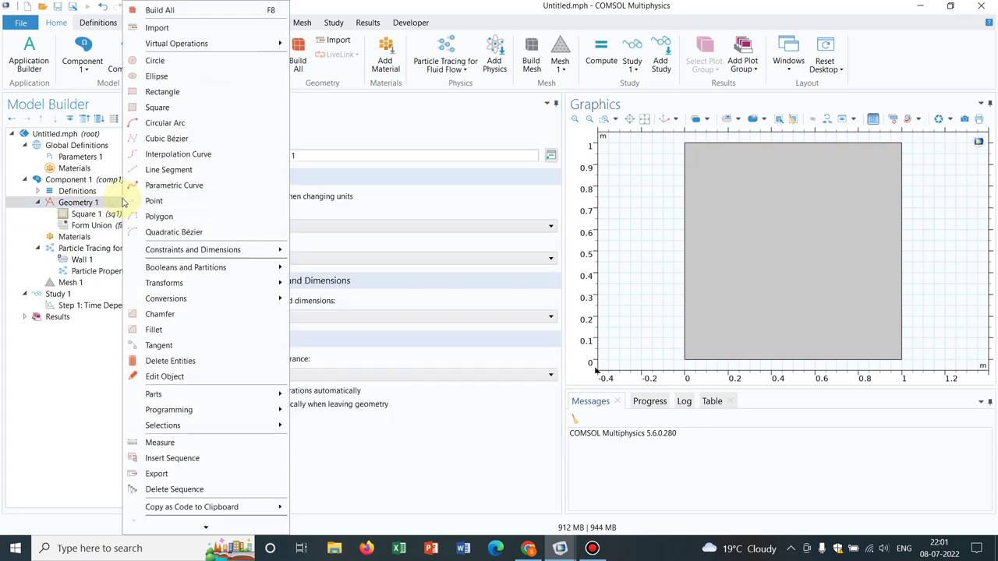
pyautogui.click(179, 91)
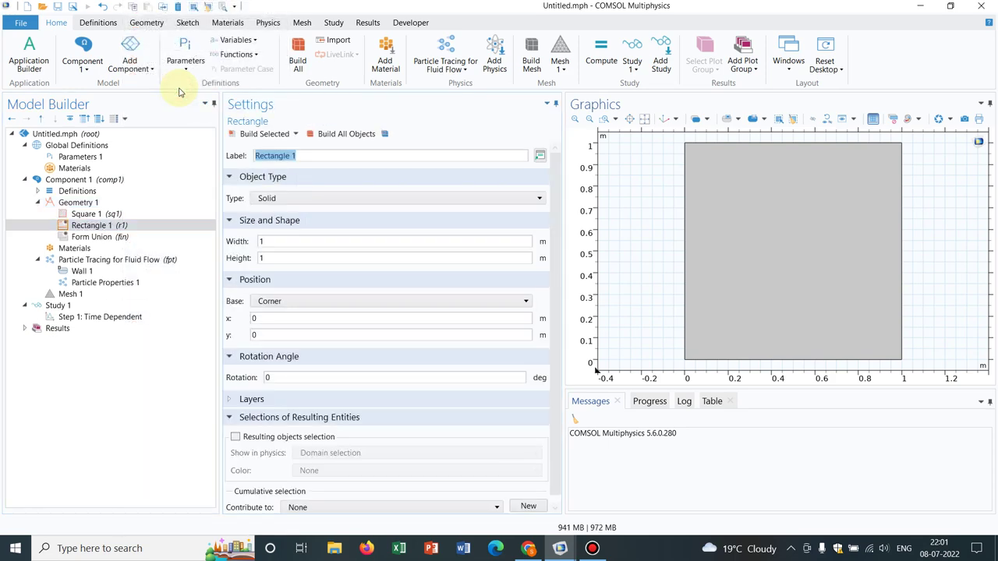
pyautogui.click(287, 244)
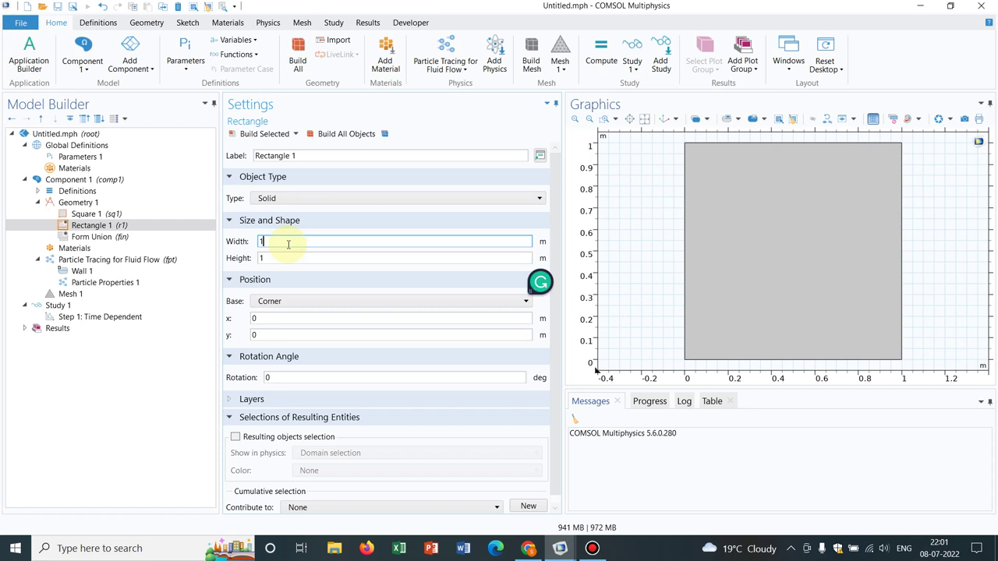
pyautogui.press('BackSpace')
pyautogui.write('0.2')
pyautogui.click(293, 258)
pyautogui.press('BackSpace')
pyautogui.write('0.2')
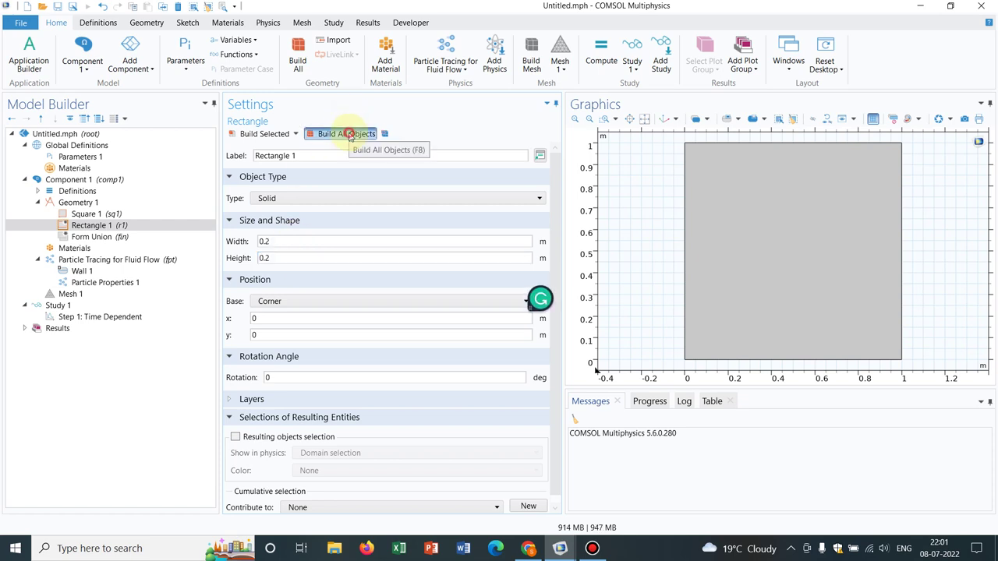
pyautogui.click(348, 135)
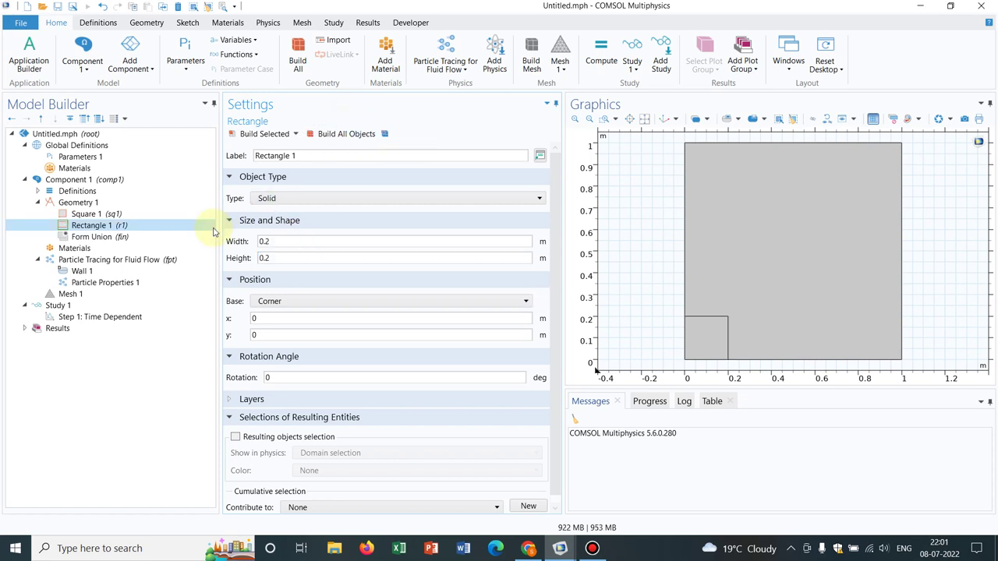
# Step: Position the rectangle by Base Center at x=0.5, y=0.5 and rebuild all objects
pyautogui.click(293, 302)
pyautogui.click(290, 316)
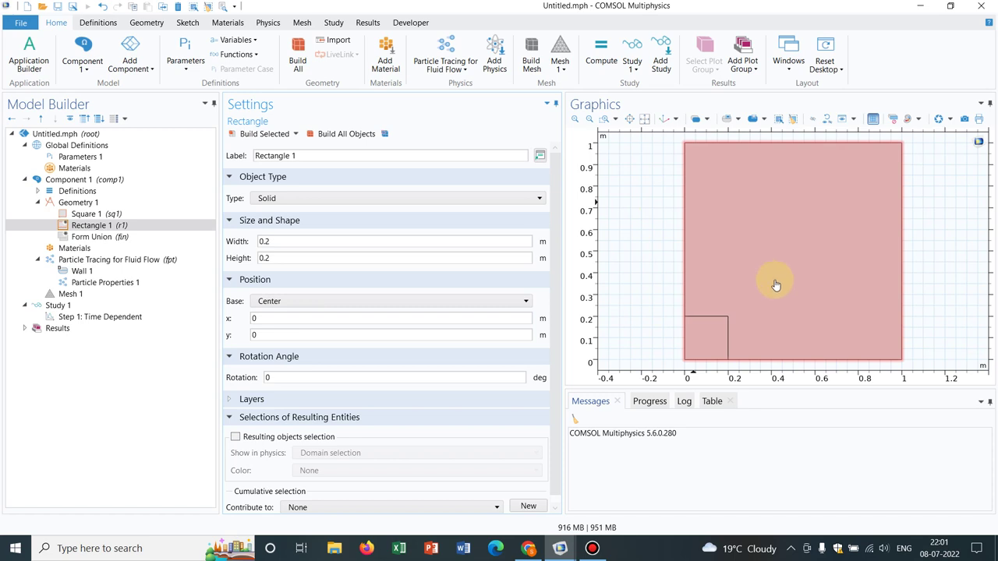
pyautogui.click(285, 318)
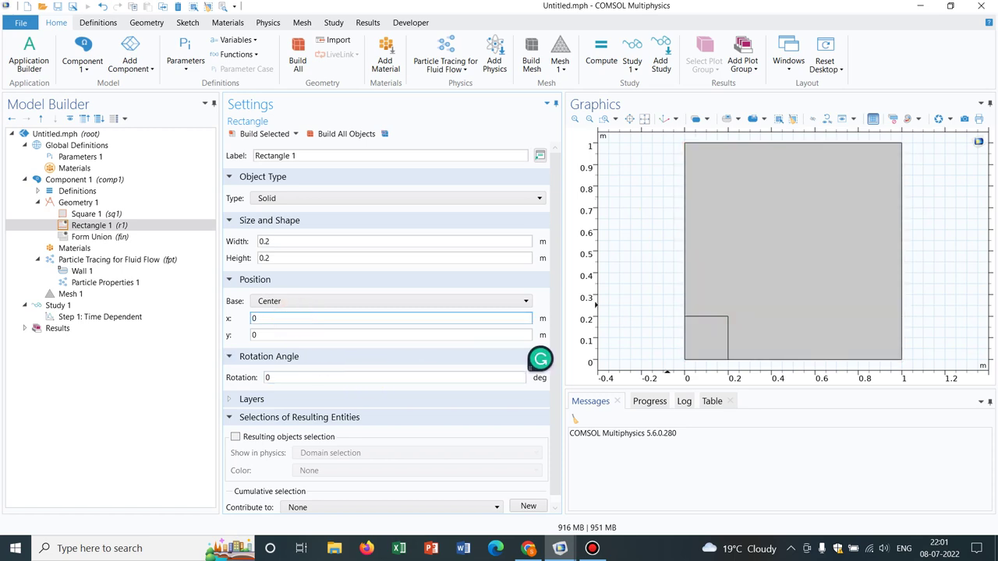
pyautogui.click(301, 321)
pyautogui.write('.5')
pyautogui.click(305, 338)
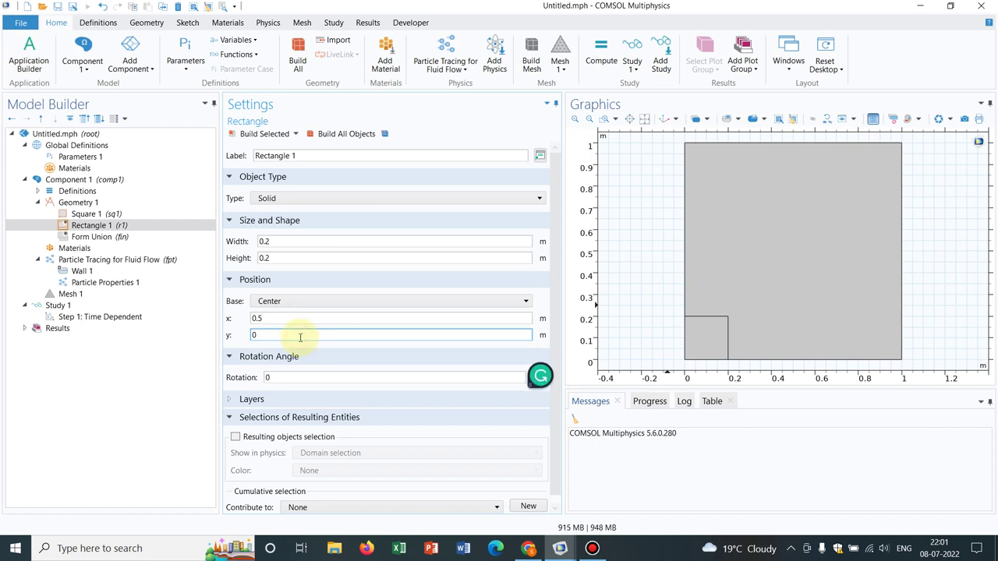
pyautogui.write('.5')
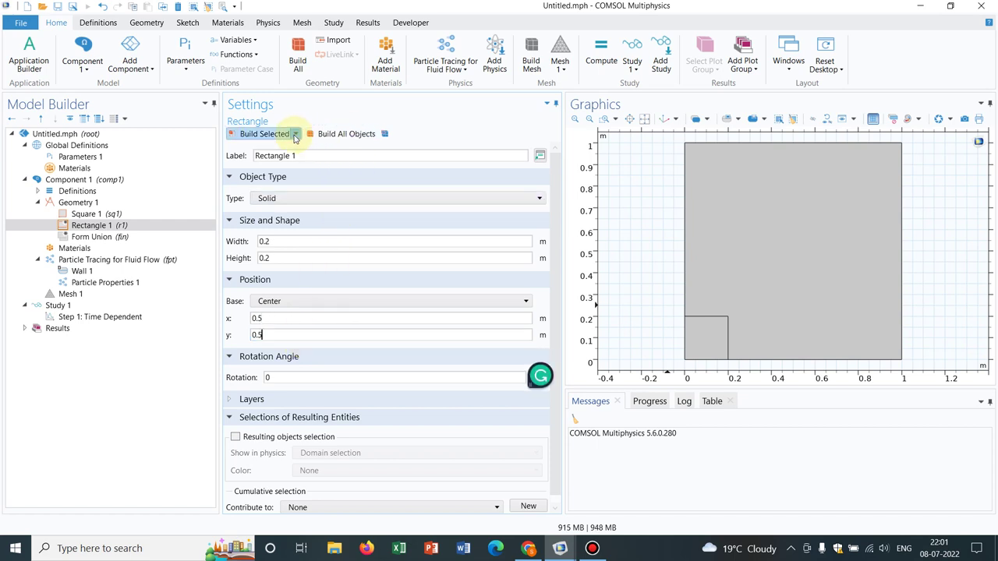
pyautogui.click(335, 134)
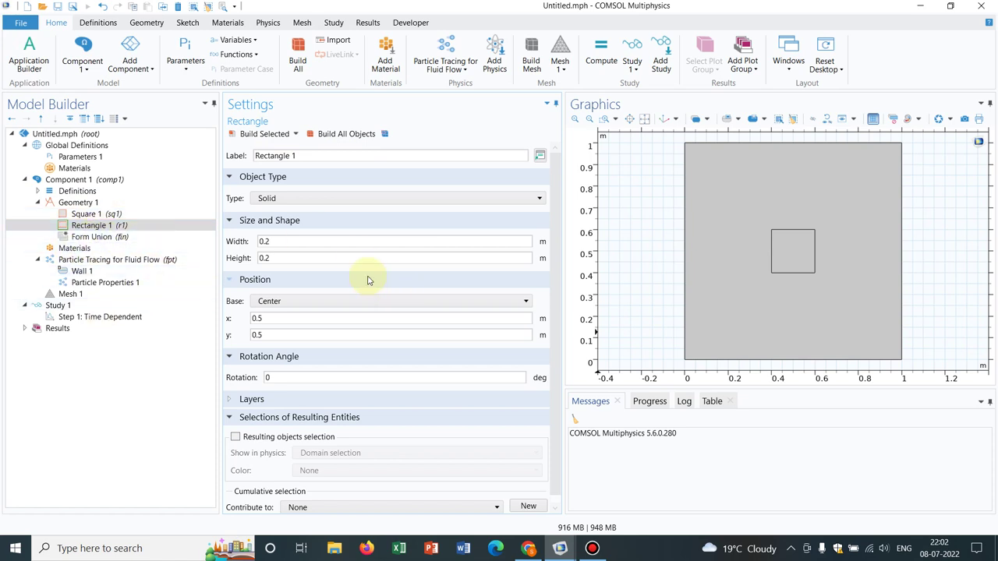
# Step: Add Water, liquid (H2O) from the material library to all domains
pyautogui.rightClick(83, 249)
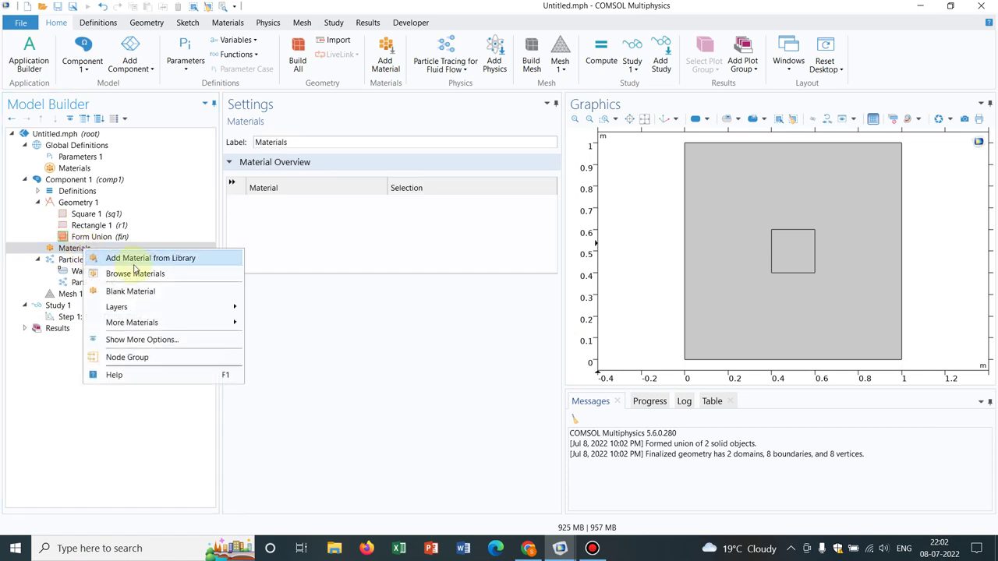
pyautogui.click(142, 259)
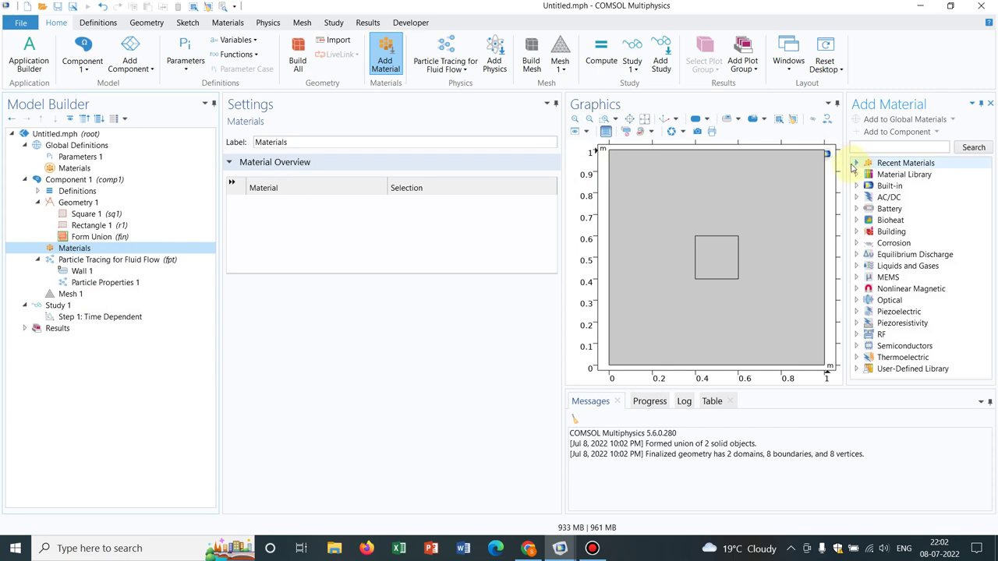
pyautogui.click(856, 164)
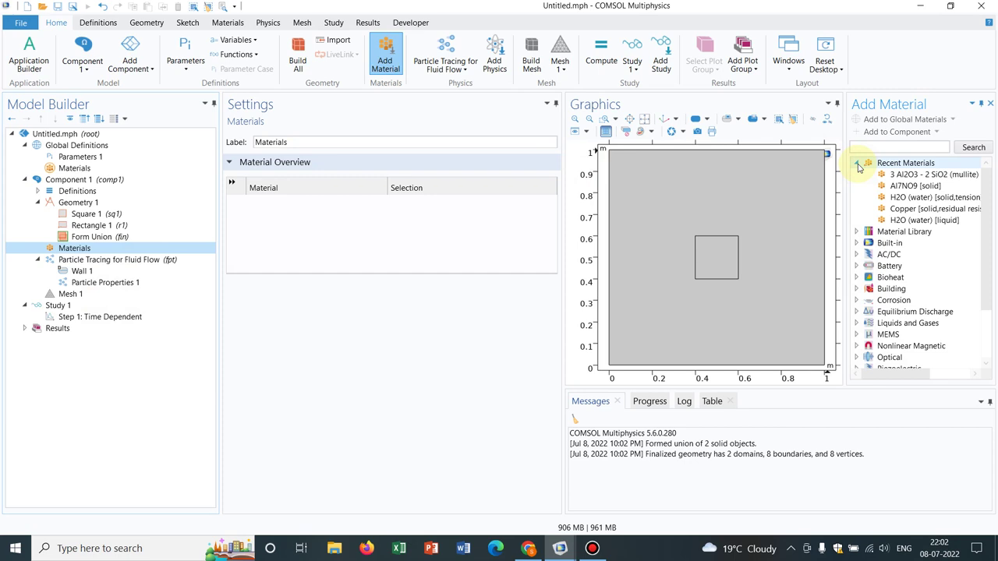
pyautogui.click(944, 221)
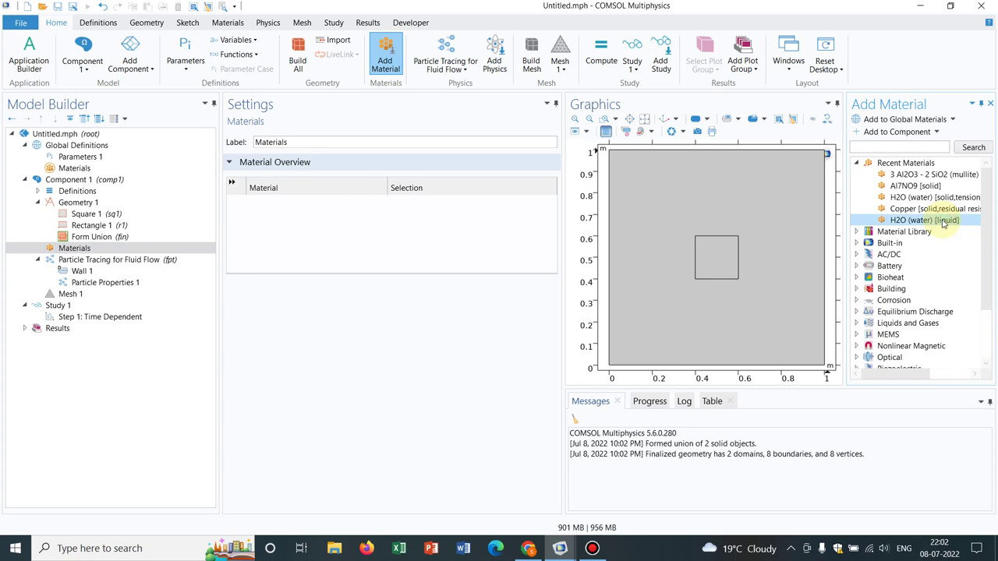
pyautogui.doubleClick(944, 221)
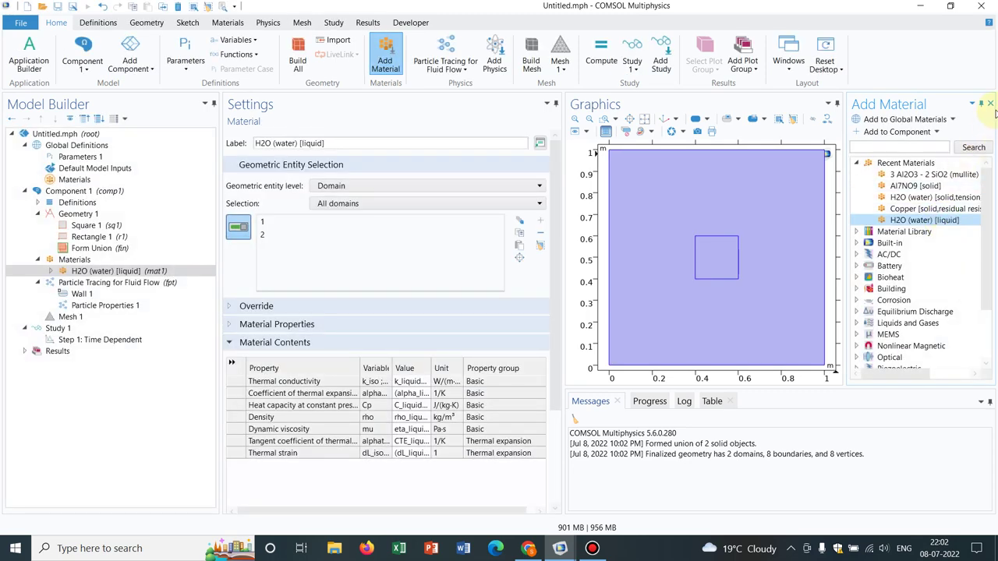
pyautogui.click(991, 104)
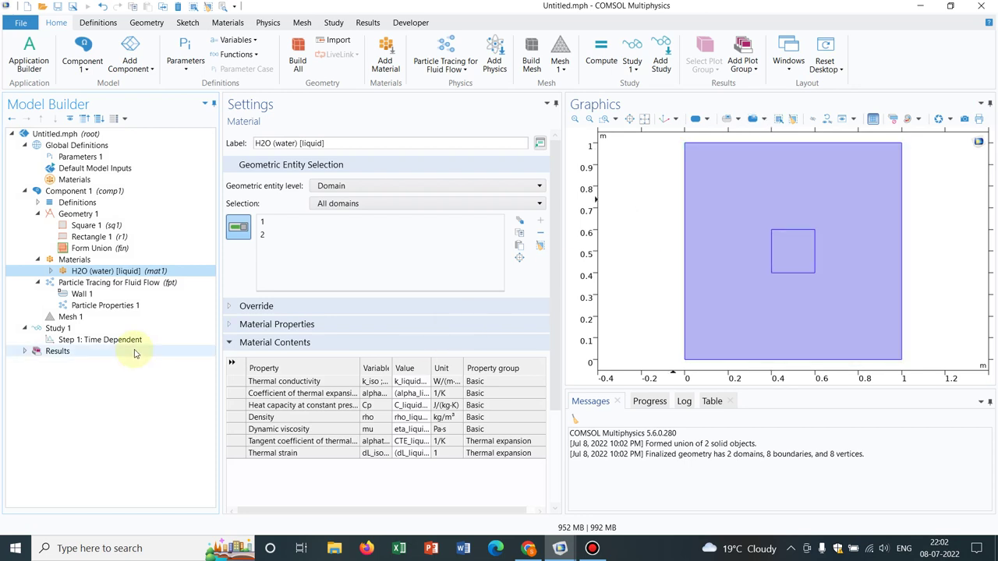
# Step: Add a Brownian Force to Particle Tracing for Fluid Flow acting on domains 1 and 2
pyautogui.click(78, 285)
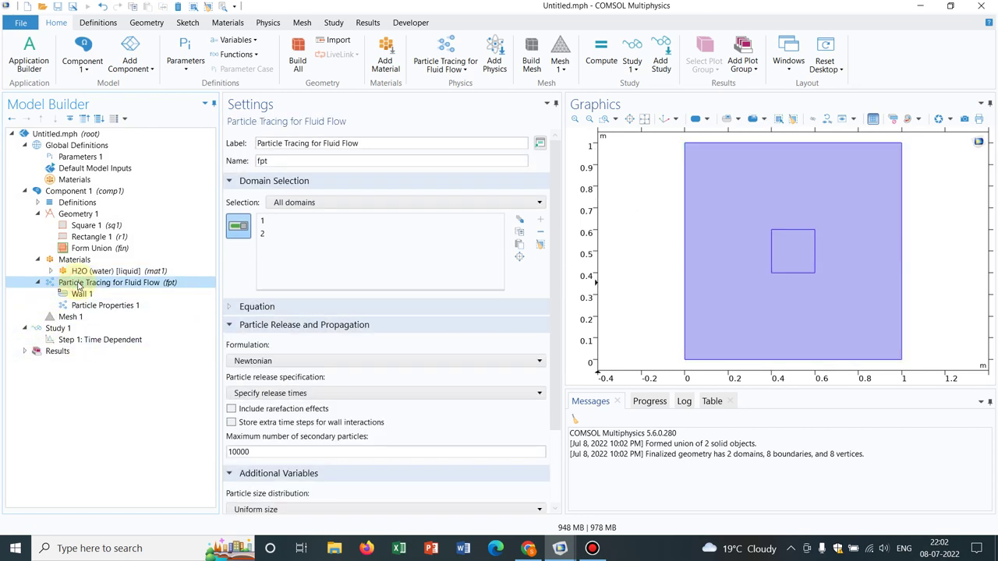
pyautogui.rightClick(78, 285)
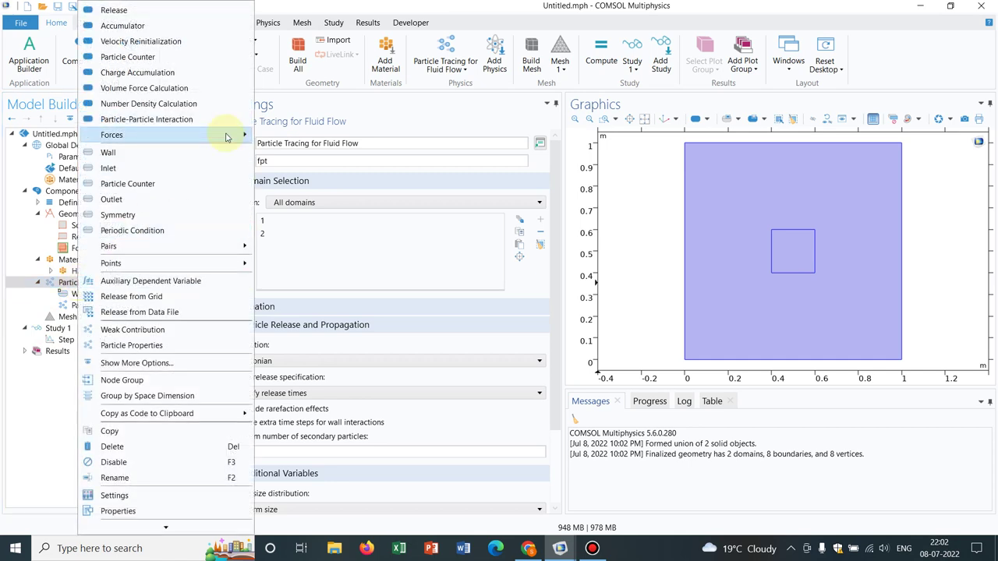
pyautogui.moveTo(226, 137)
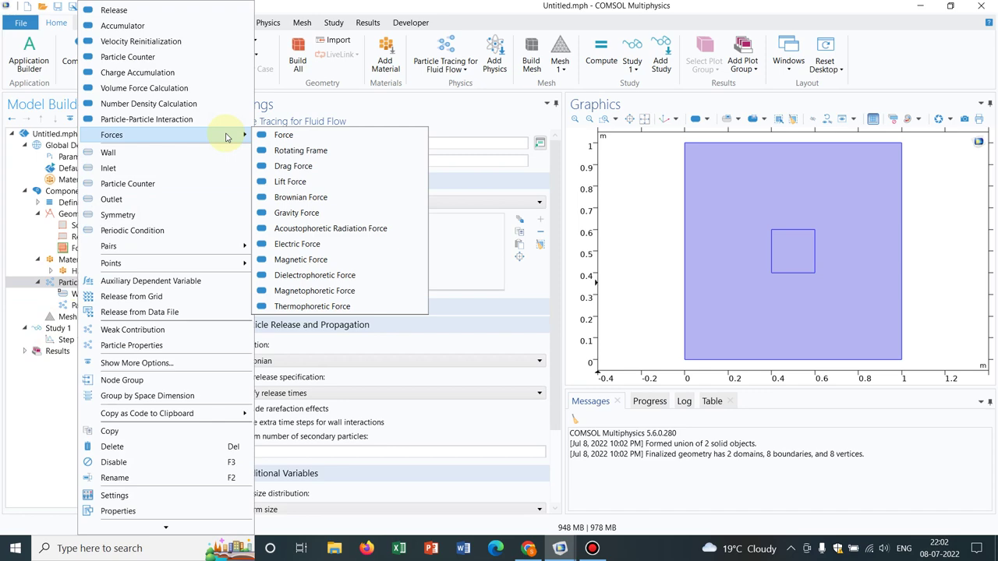
pyautogui.click(307, 201)
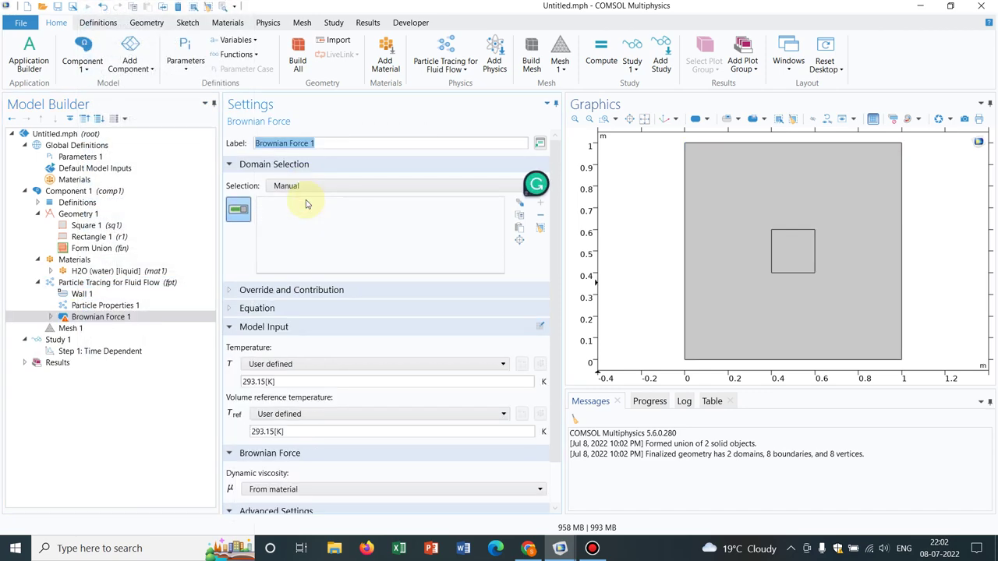
pyautogui.click(735, 193)
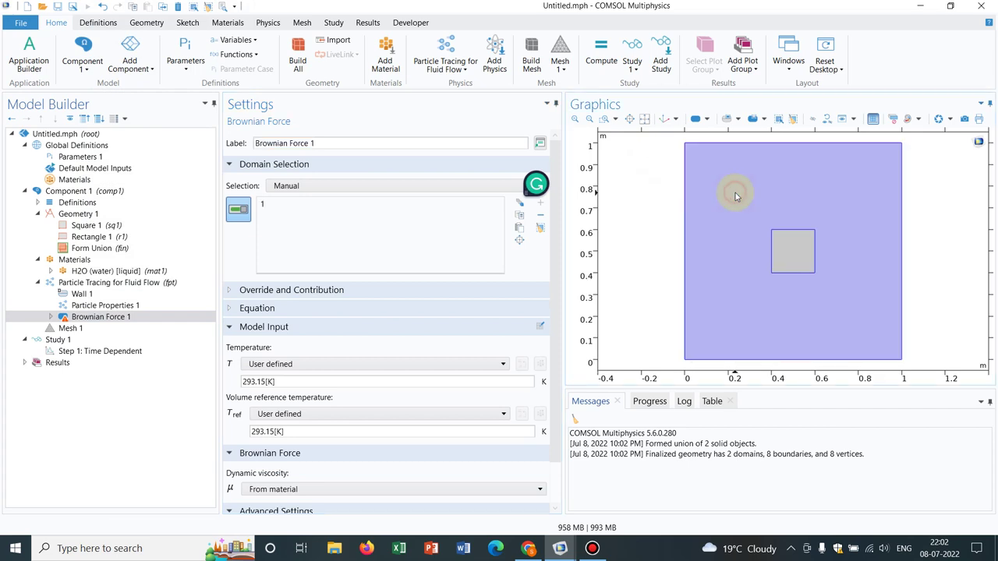
pyautogui.click(784, 248)
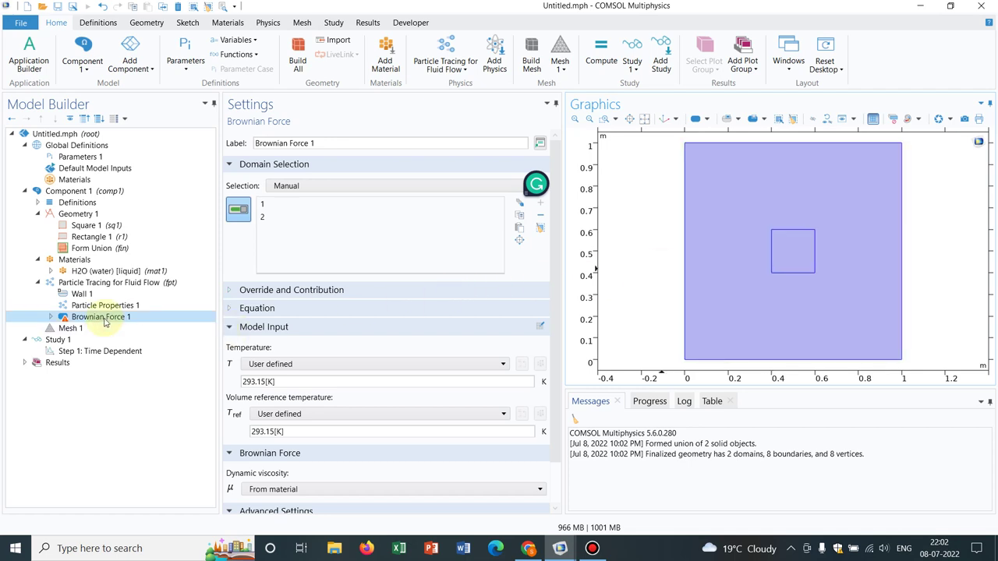
pyautogui.click(103, 284)
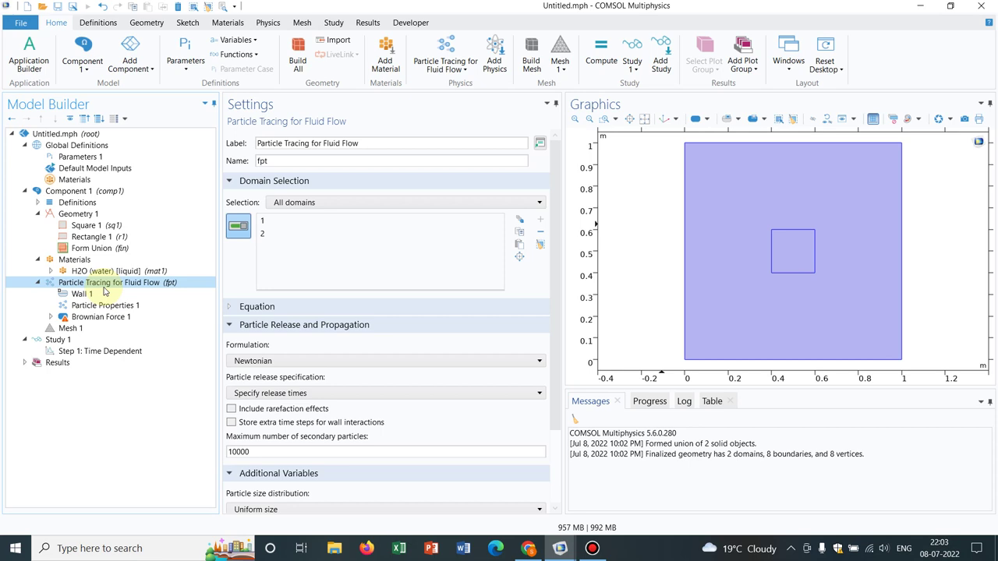
# Step: Add a Release on domain 2 with Density initial positions and 100 particles per release
pyautogui.rightClick(98, 285)
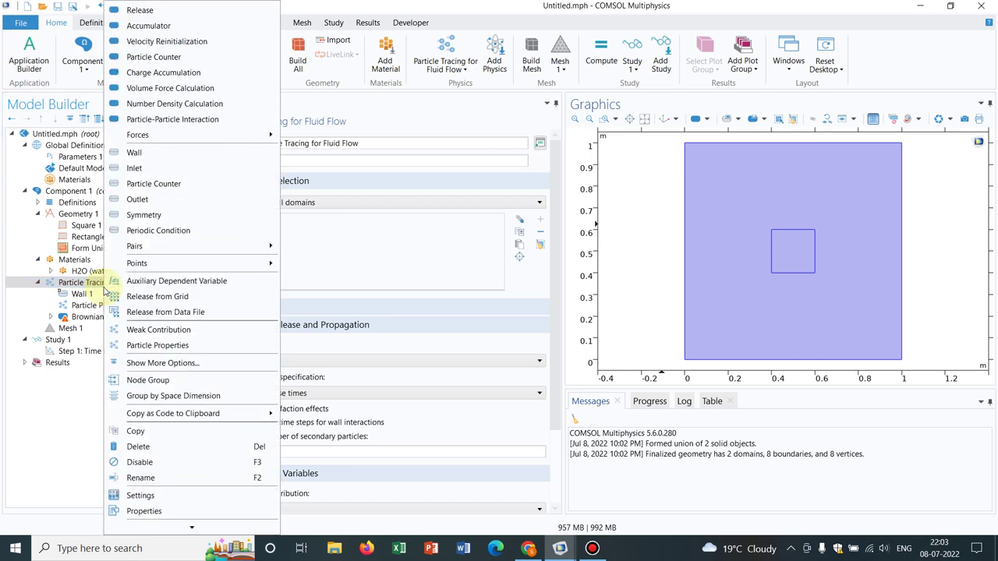
pyautogui.click(148, 10)
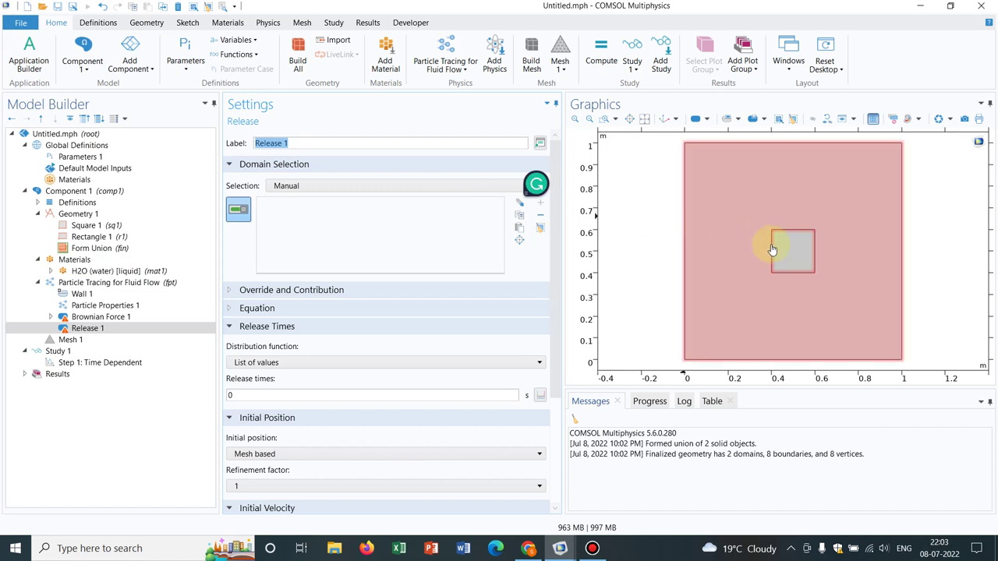
pyautogui.click(800, 254)
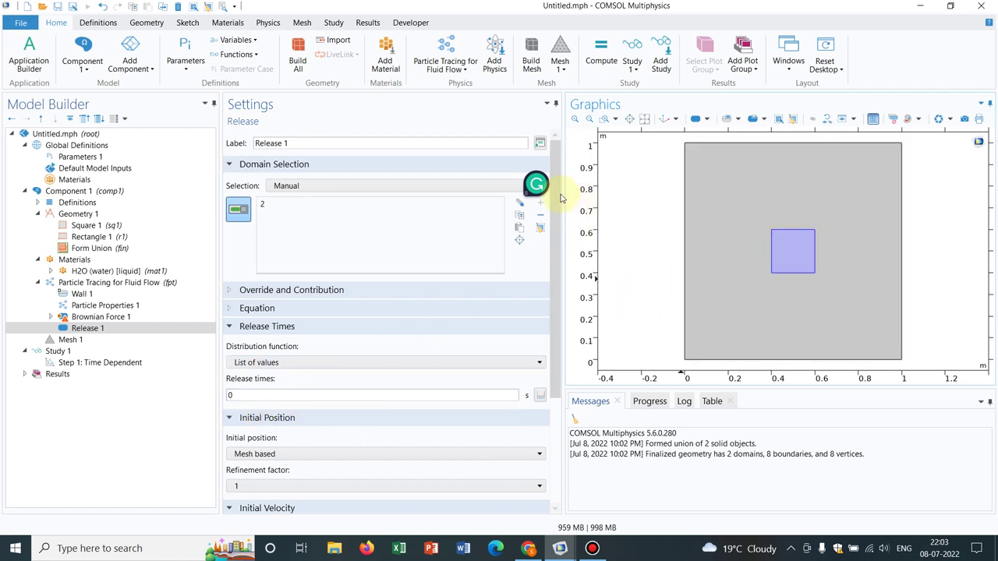
pyautogui.moveTo(559, 194); pyautogui.dragTo(557, 266)
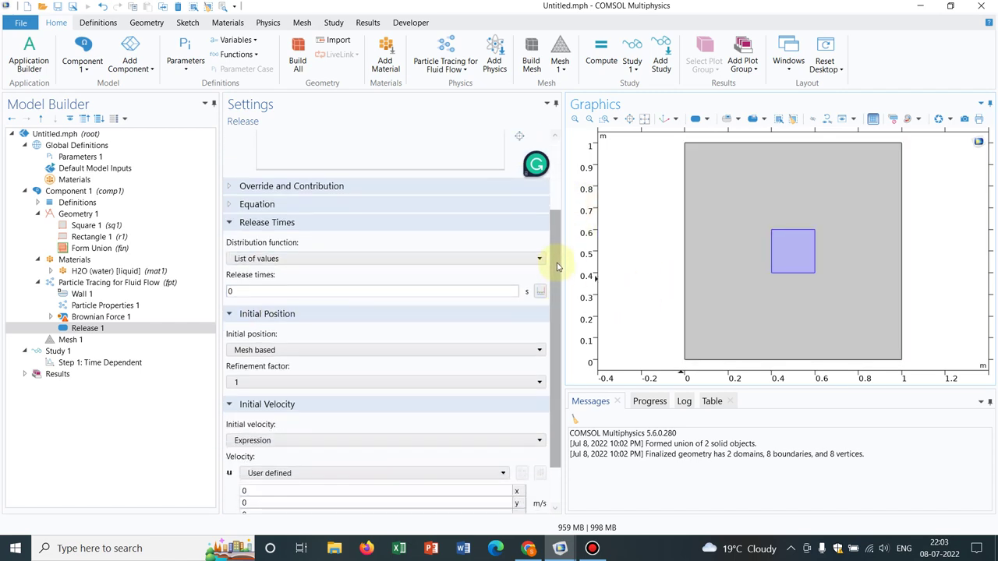
pyautogui.click(265, 351)
pyautogui.click(271, 351)
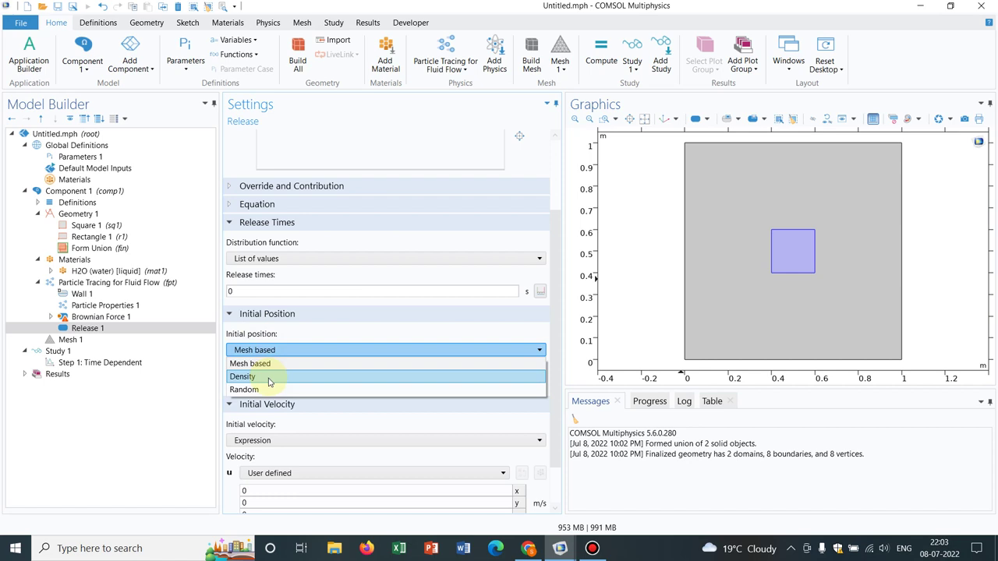
pyautogui.click(268, 378)
pyautogui.click(263, 381)
pyautogui.write('100')
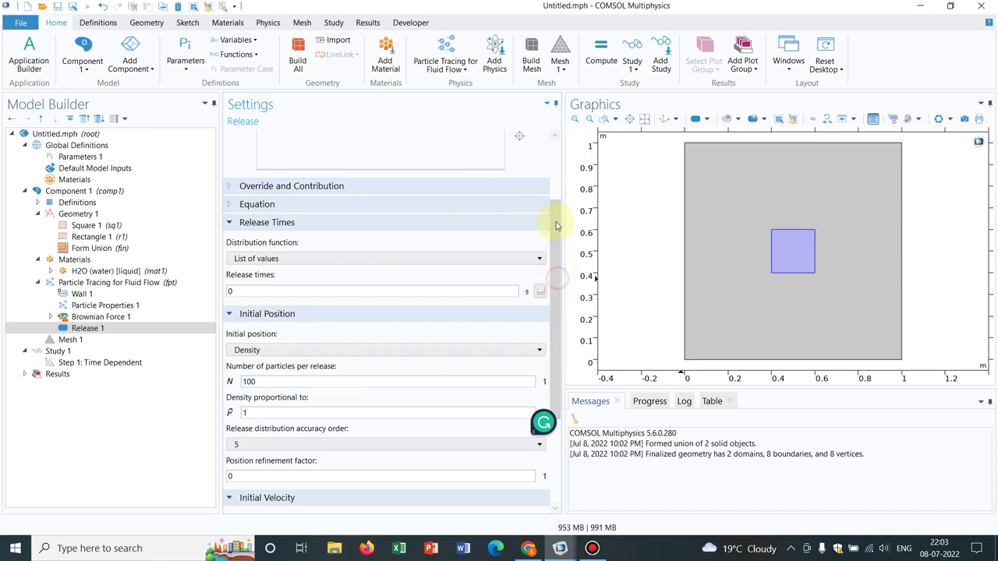
pyautogui.moveTo(557, 223); pyautogui.dragTo(558, 282)
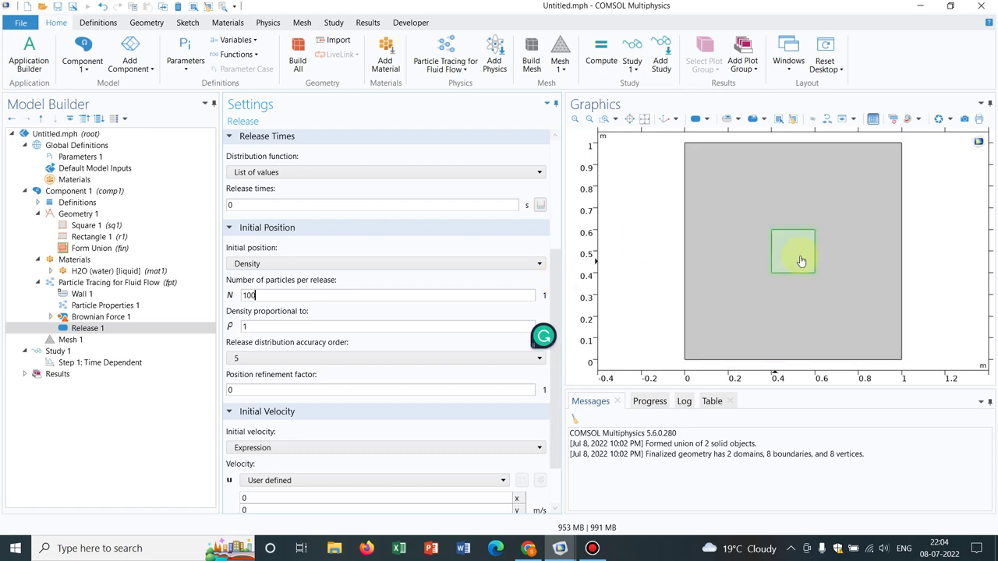
pyautogui.click(741, 243)
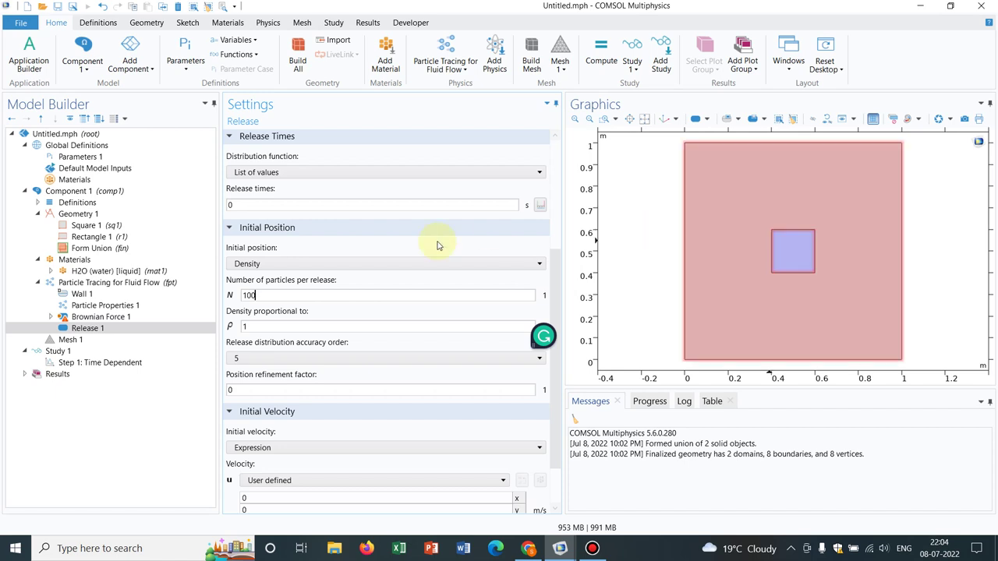
# Step: Set Particle Properties 1 to 10[um] diameter and a user-defined density of 2200[kg/m^3]
pyautogui.click(124, 308)
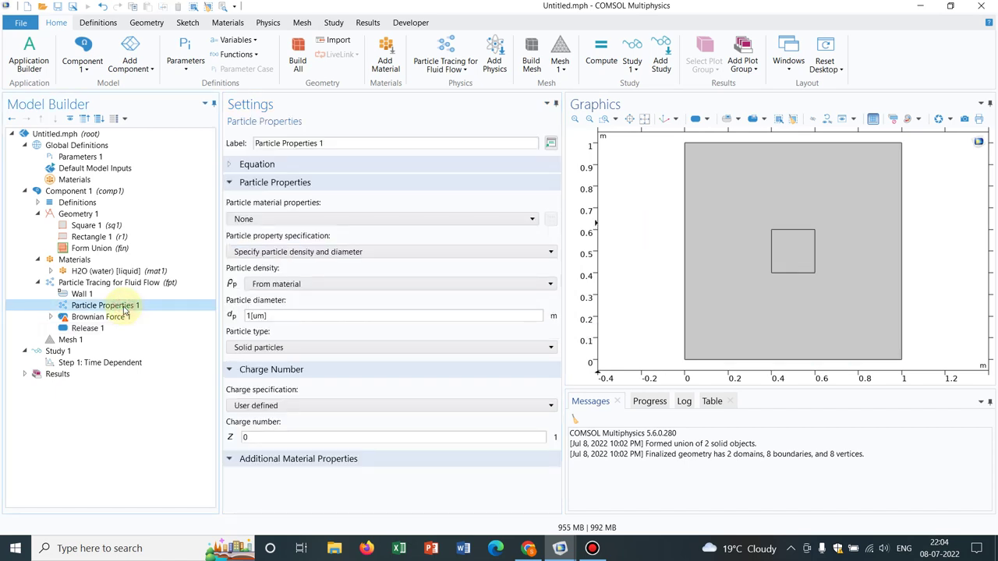
pyautogui.click(278, 317)
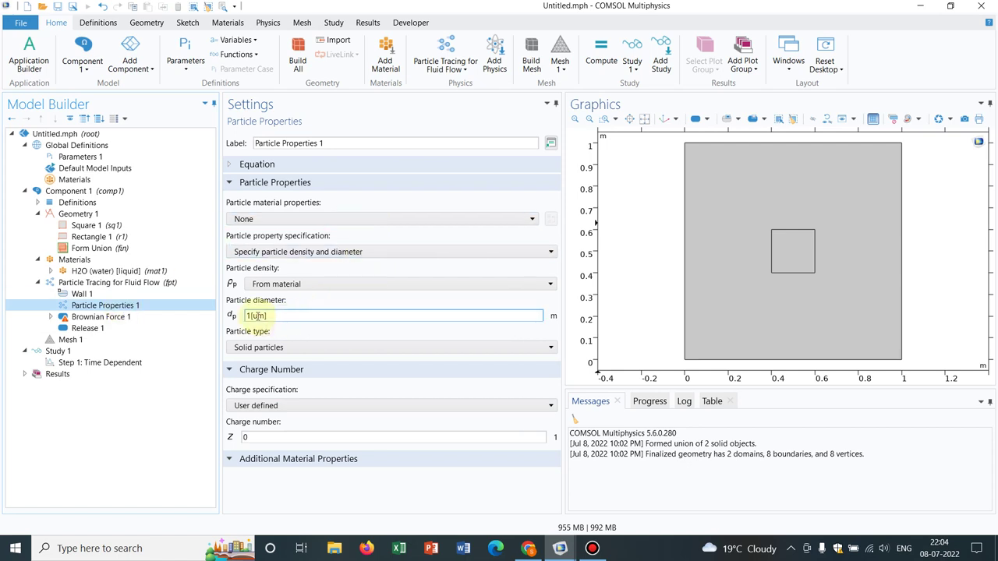
pyautogui.click(249, 316)
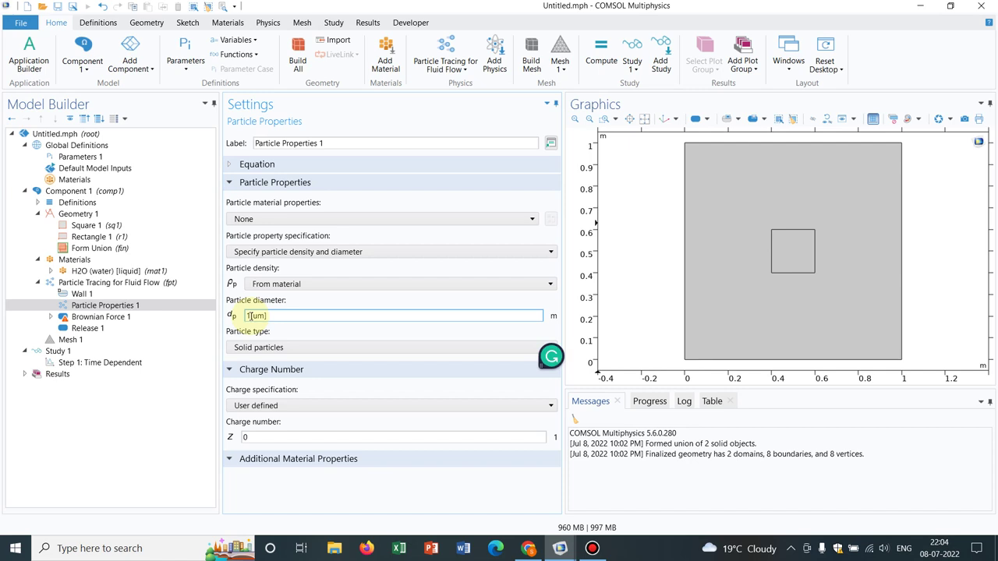
pyautogui.write('0')
pyautogui.click(363, 282)
pyautogui.click(325, 309)
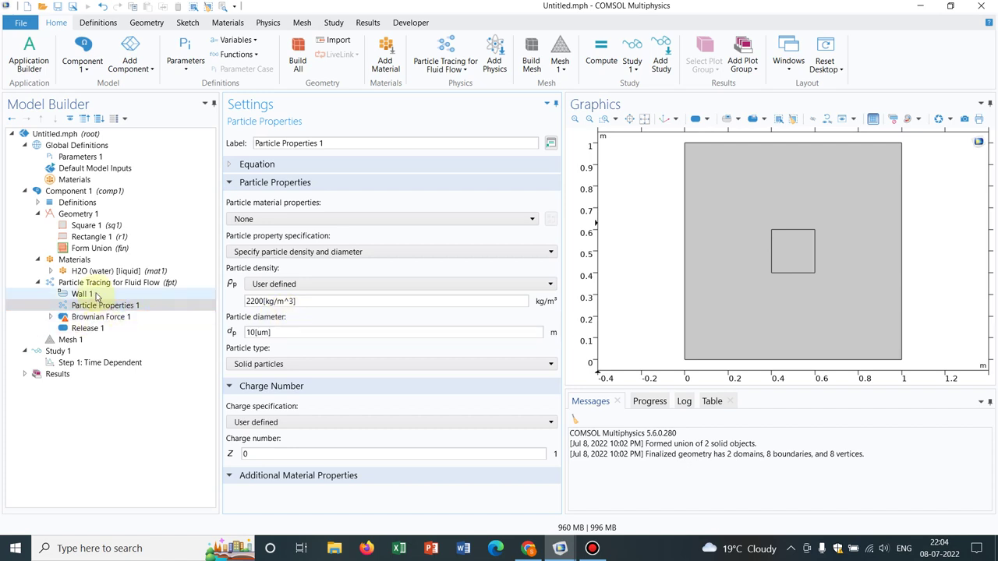
# Step: Expand the Particle Tracing for Fluid Flow Equation section, then select Mesh 1
pyautogui.click(116, 282)
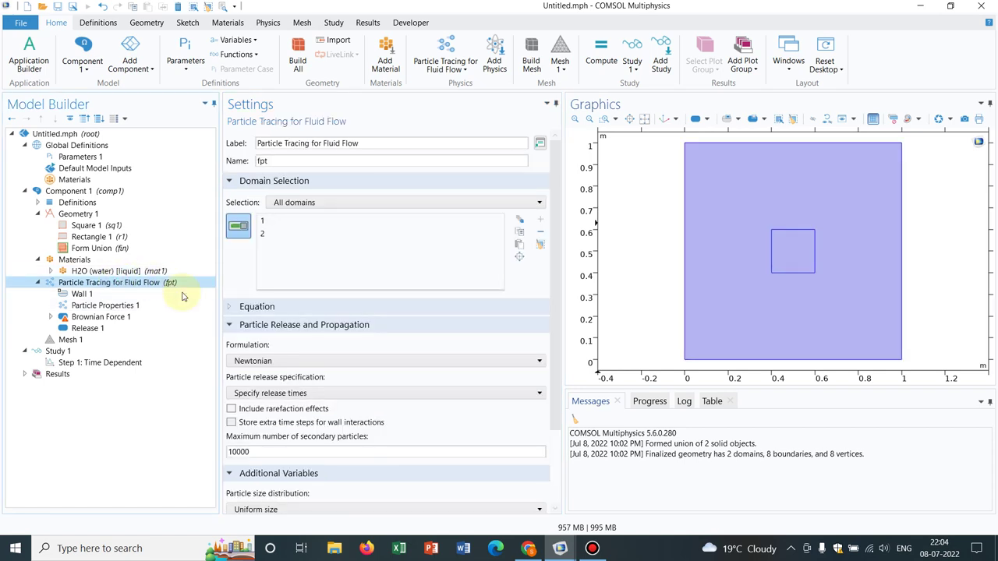
pyautogui.click(231, 307)
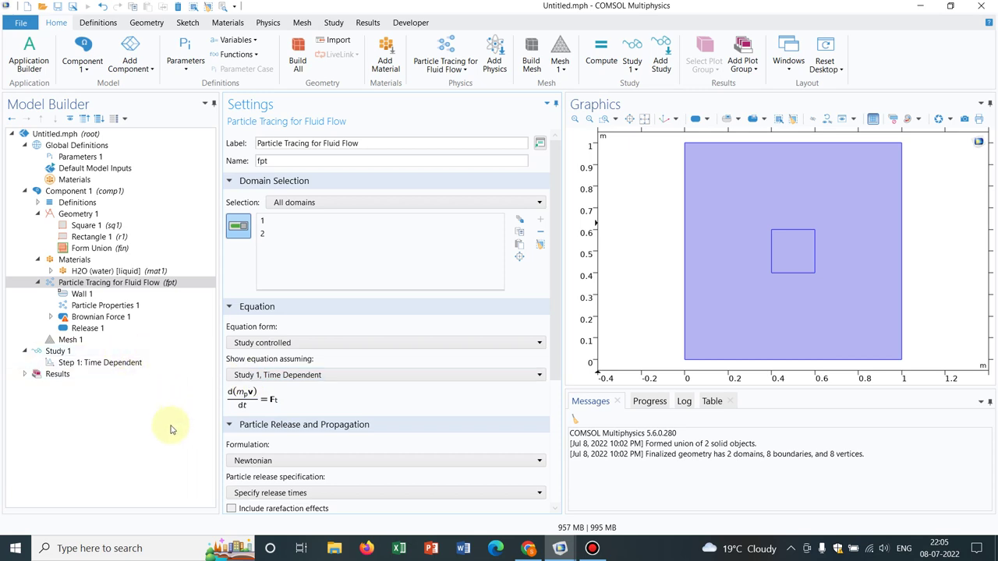
pyautogui.click(69, 339)
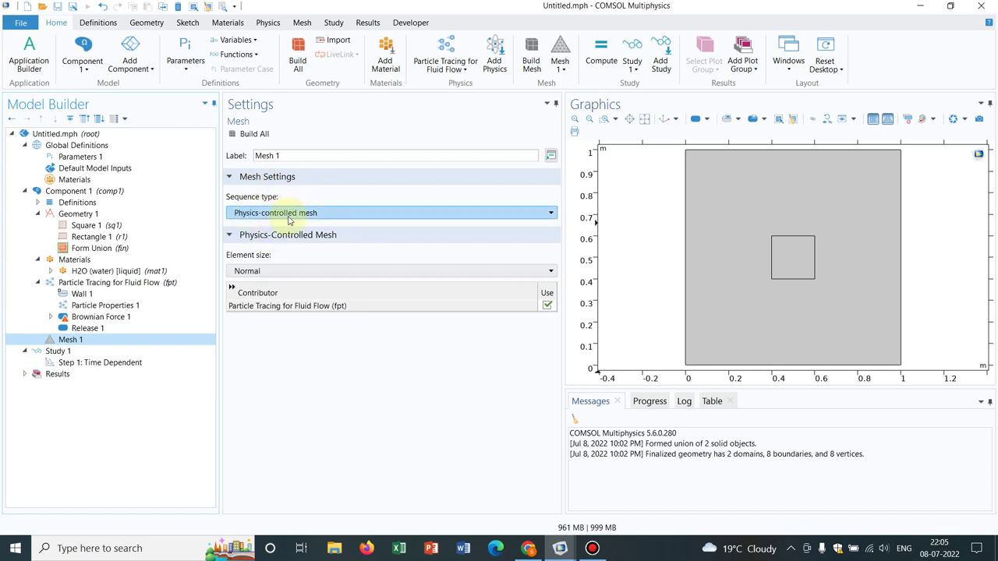
# Step: Set the physics-controlled mesh element size to Finer and build it, giving 1992 elements
pyautogui.click(253, 273)
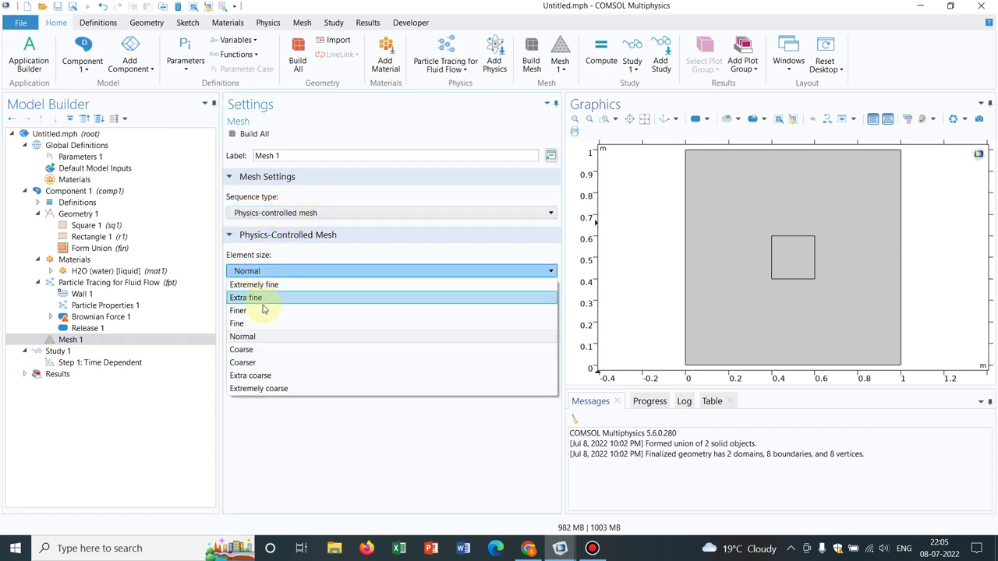
pyautogui.click(261, 310)
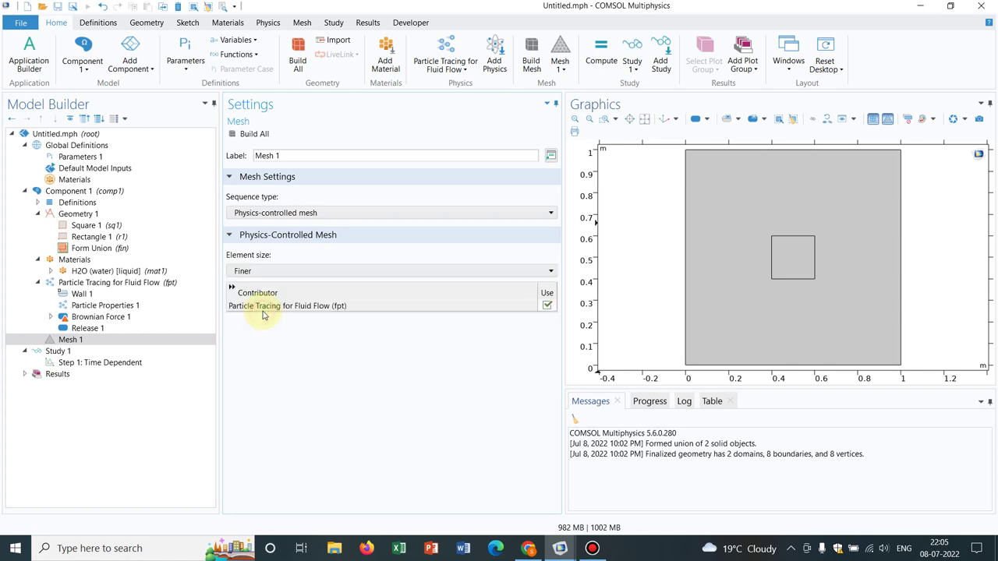
pyautogui.click(251, 136)
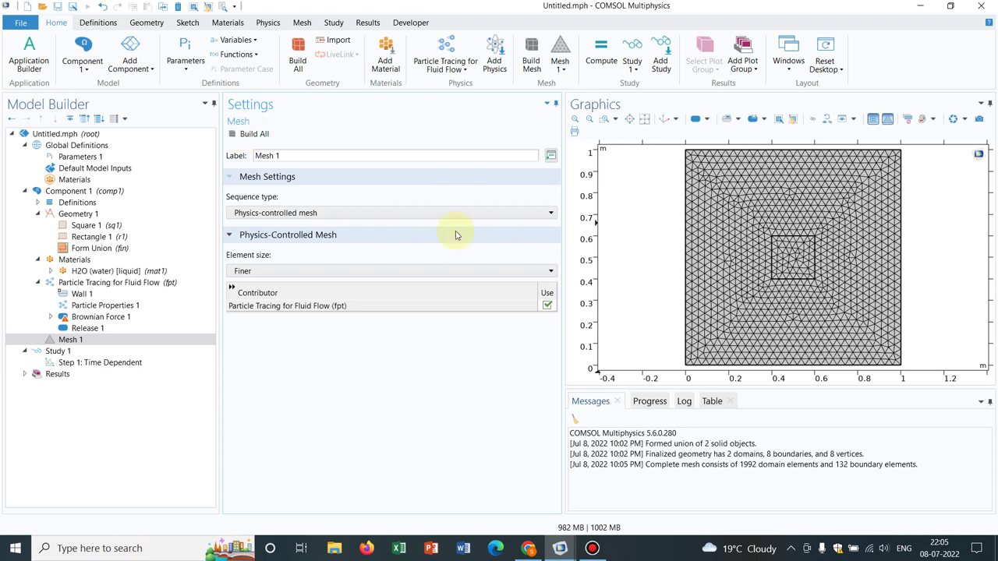
pyautogui.click(269, 273)
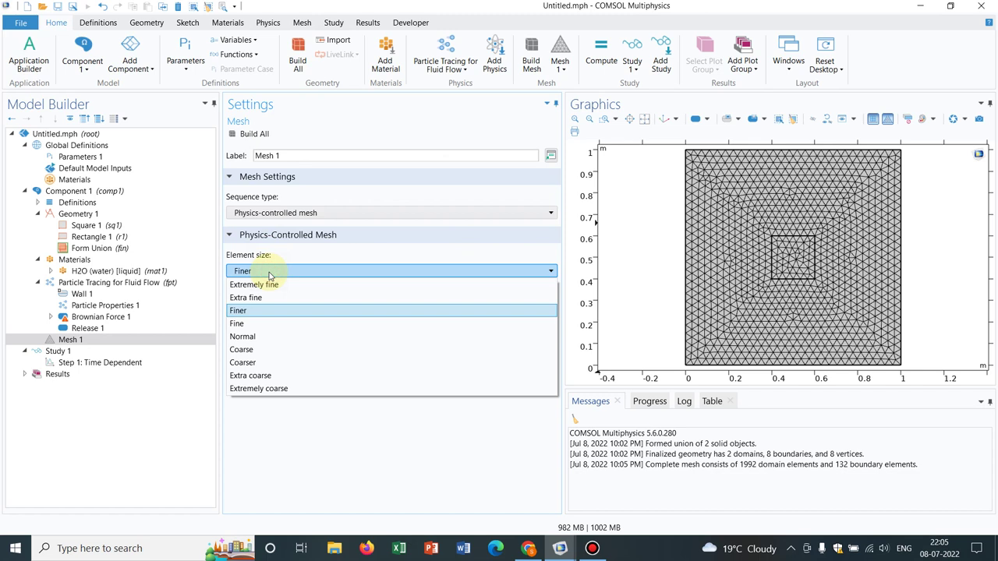
pyautogui.click(260, 309)
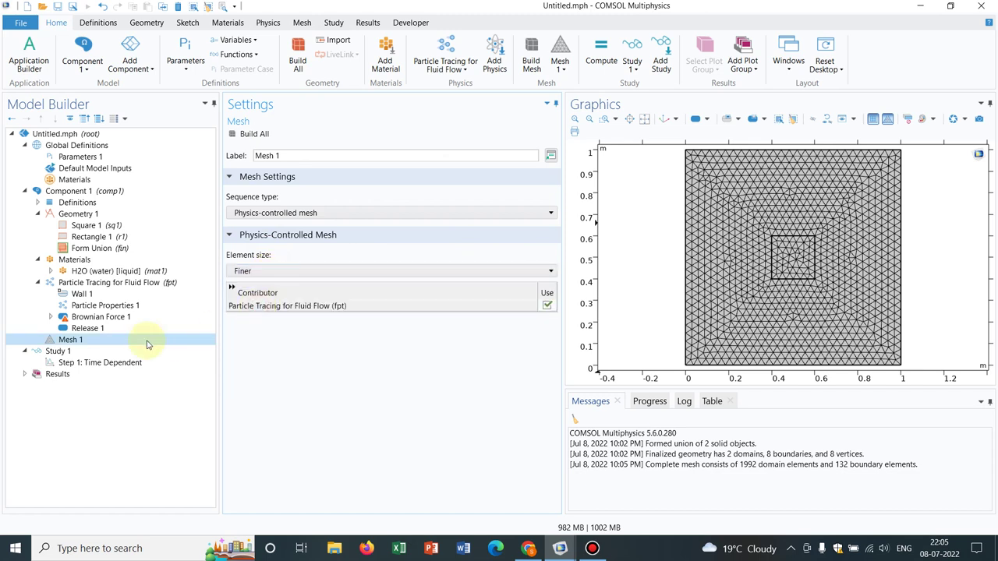
# Step: Change Step 1 output times to range(0,1,100) and run Get Initial Value for Step
pyautogui.click(76, 362)
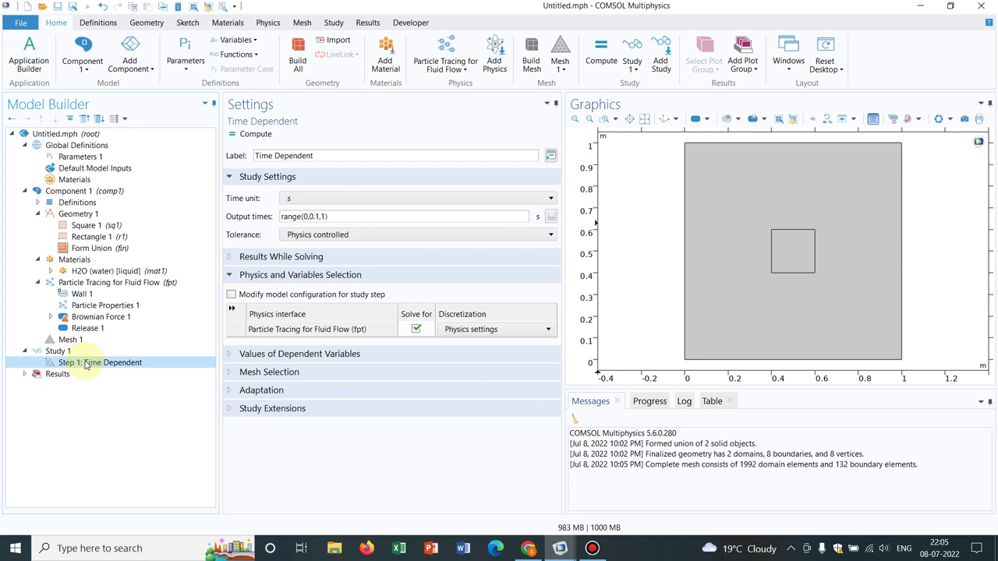
pyautogui.click(319, 216)
pyautogui.press('BackSpace')
pyautogui.press('BackSpace')
pyautogui.press('BackSpace')
pyautogui.press('BackSpace')
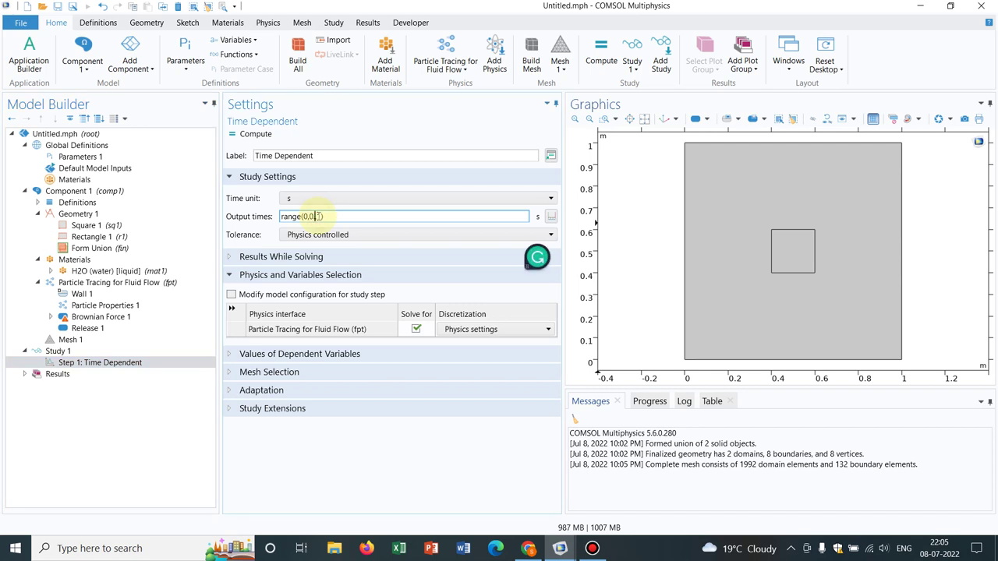
pyautogui.write(',100')
pyautogui.click(108, 363)
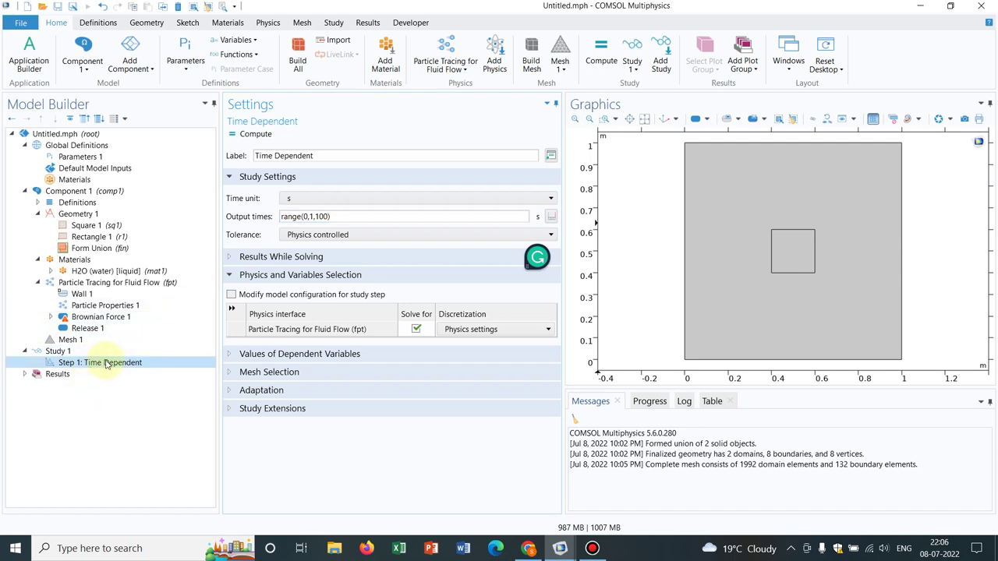
pyautogui.rightClick(113, 364)
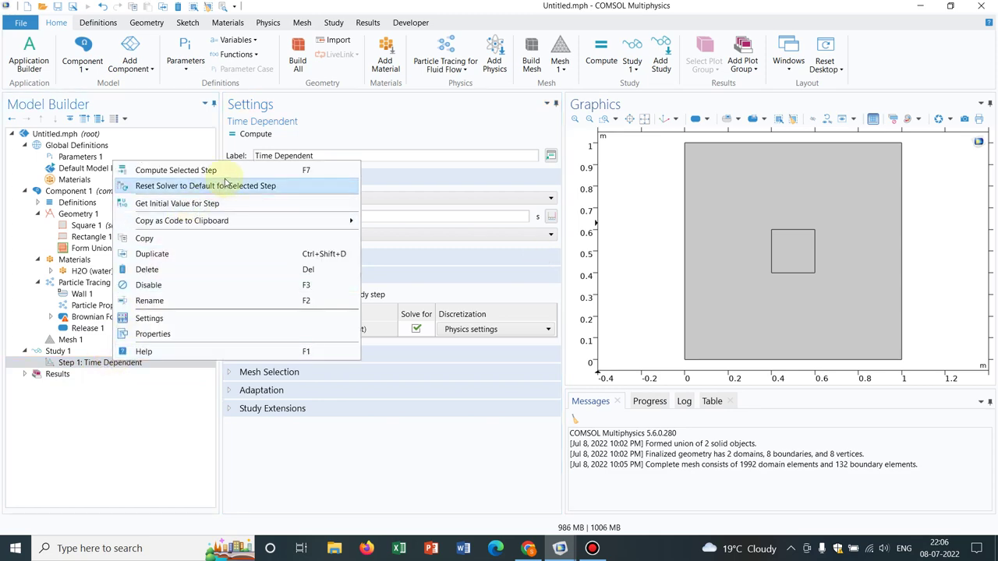
pyautogui.click(213, 203)
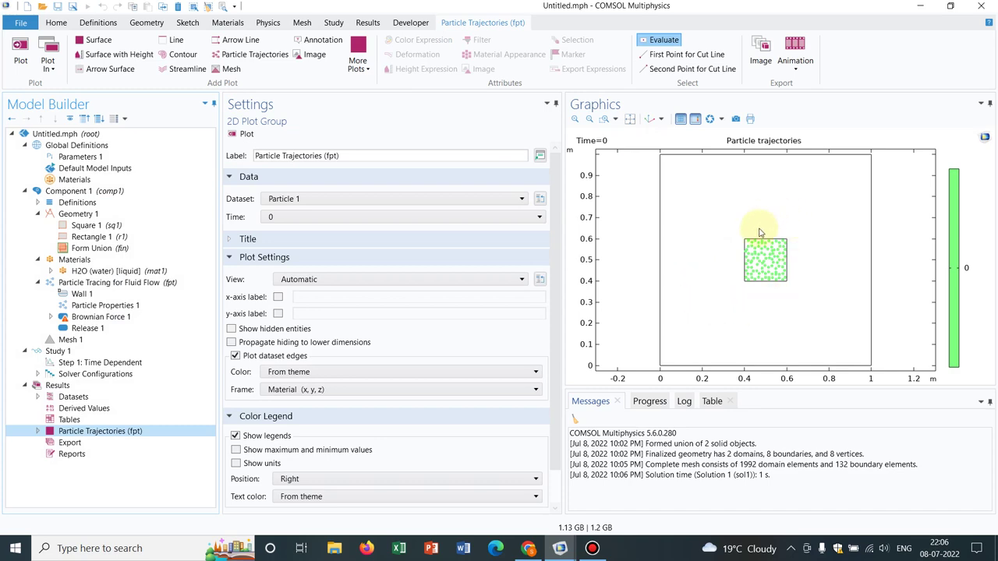
# Step: Compute the Time Dependent step and widen the Graphics window to view the particle trajectories
pyautogui.click(119, 363)
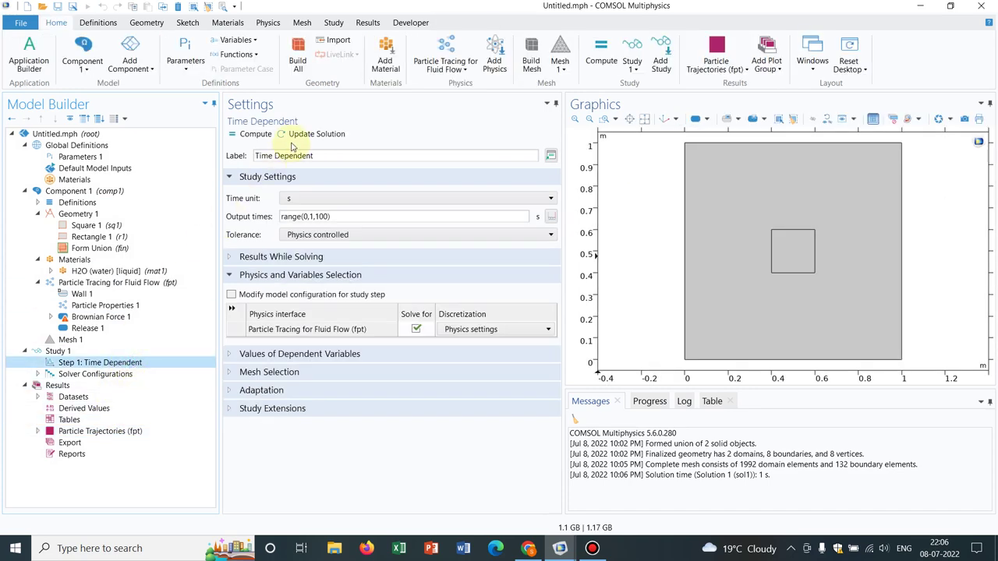
pyautogui.click(262, 135)
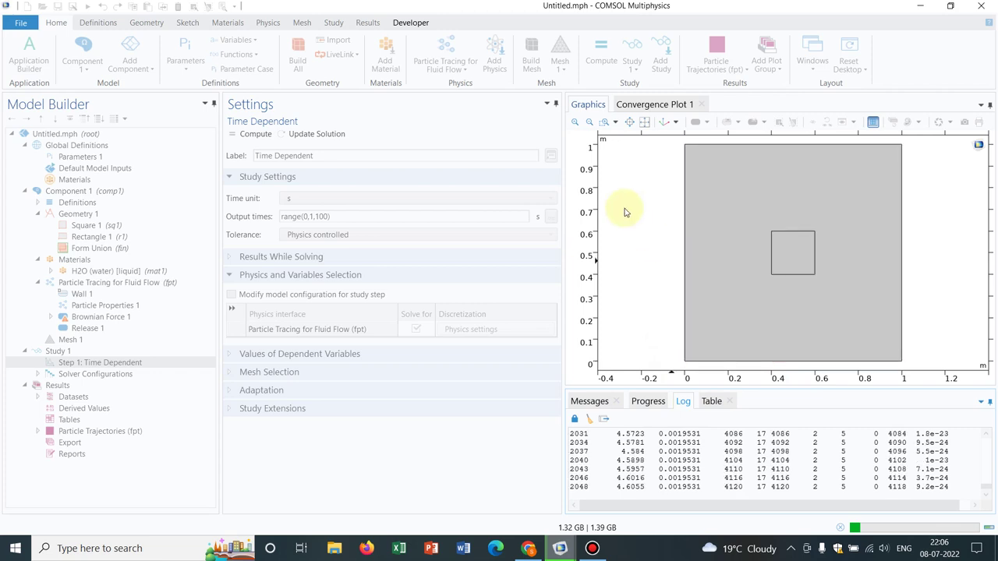
pyautogui.moveTo(563, 121); pyautogui.dragTo(449, 113)
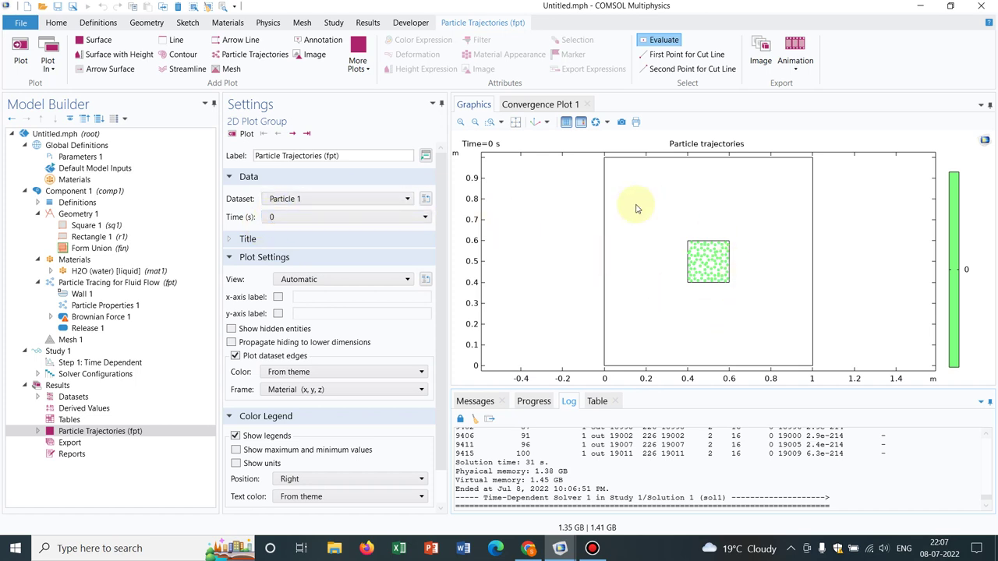
# Step: Step the particle trajectories plot forward ten time steps, then back to time 0
pyautogui.click(292, 133)
pyautogui.click(292, 133)
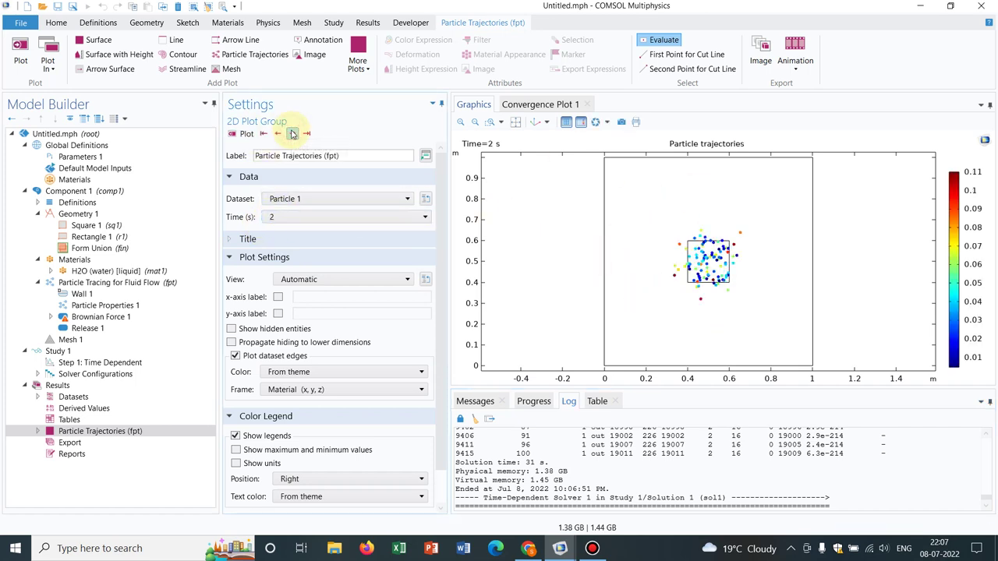
pyautogui.click(292, 133)
pyautogui.click(291, 133)
pyautogui.click(292, 134)
pyautogui.click(291, 133)
pyautogui.click(292, 133)
pyautogui.click(292, 134)
pyautogui.click(292, 134)
pyautogui.click(293, 134)
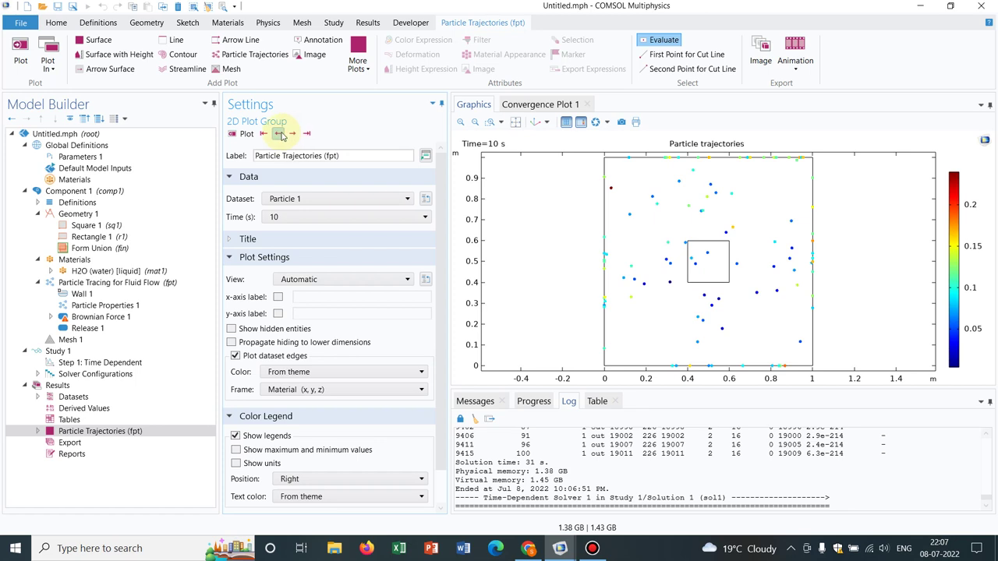
pyautogui.click(279, 133)
pyautogui.click(279, 133)
pyautogui.click(279, 133)
pyautogui.click(279, 133)
pyautogui.click(279, 133)
pyautogui.click(279, 134)
pyautogui.click(279, 134)
pyautogui.click(279, 134)
pyautogui.click(279, 133)
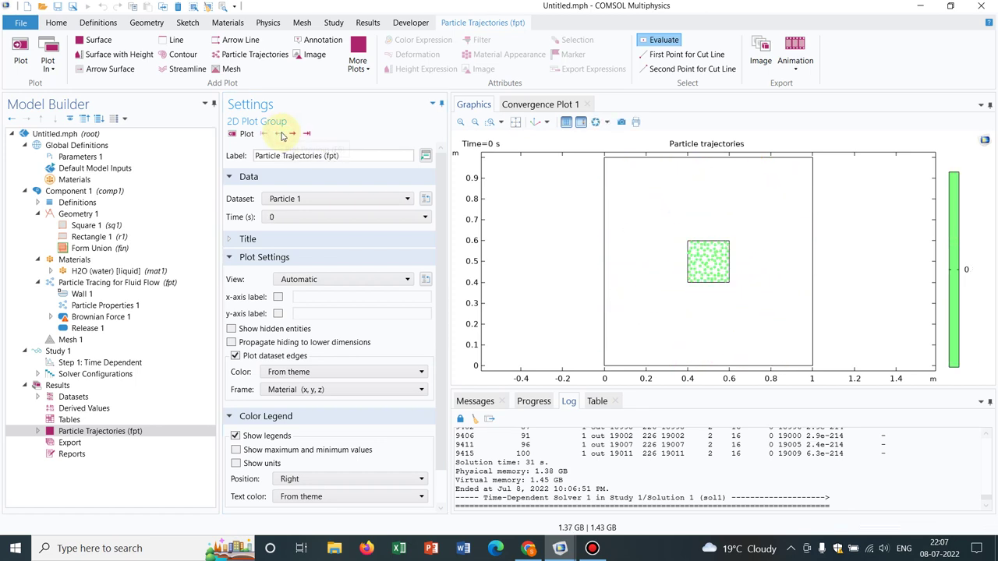
pyautogui.click(280, 133)
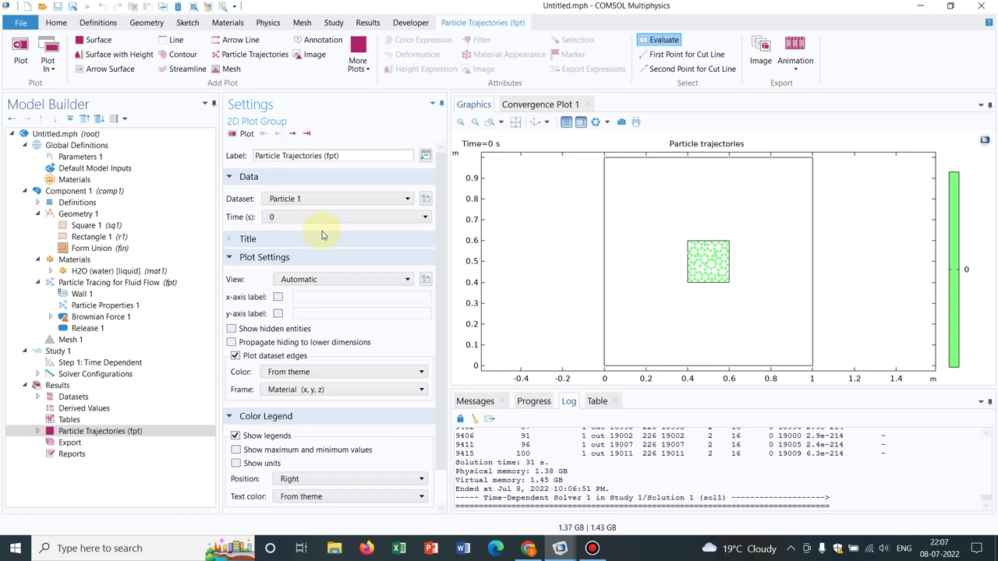
# Step: Advance the trajectories plot one step at a time from 1 s to 7 s
pyautogui.click(293, 134)
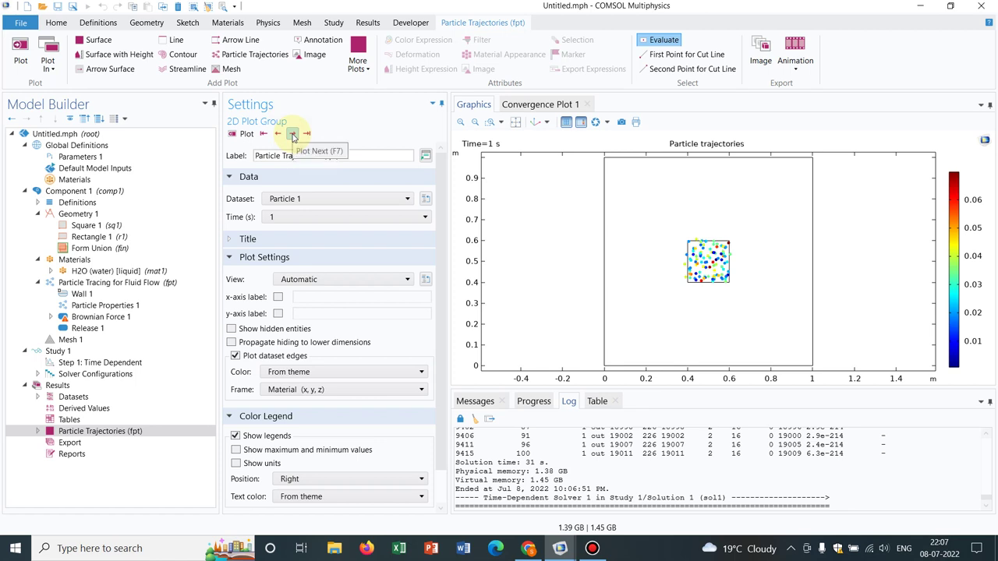
pyautogui.click(294, 134)
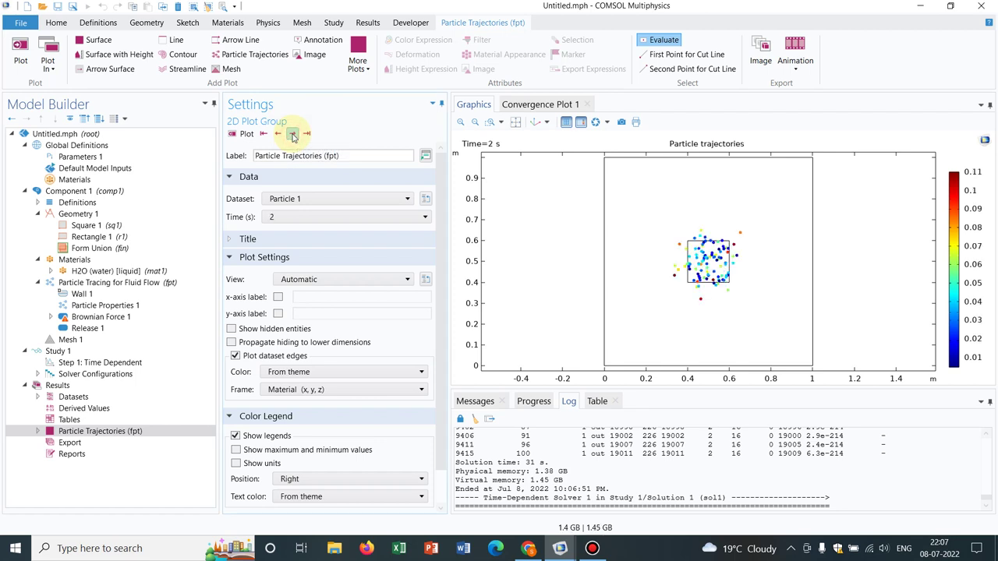
pyautogui.click(293, 134)
pyautogui.click(293, 134)
pyautogui.click(293, 134)
pyautogui.click(293, 134)
pyautogui.click(293, 135)
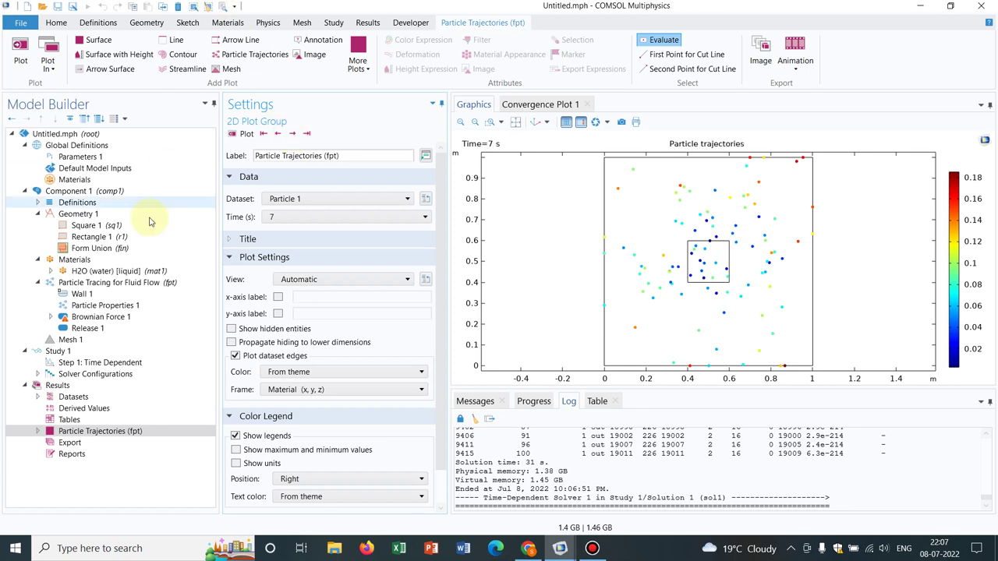
# Step: Show Brownian Force 1 with its equation expanded and the 293.15[K] temperature highlighted
pyautogui.click(107, 318)
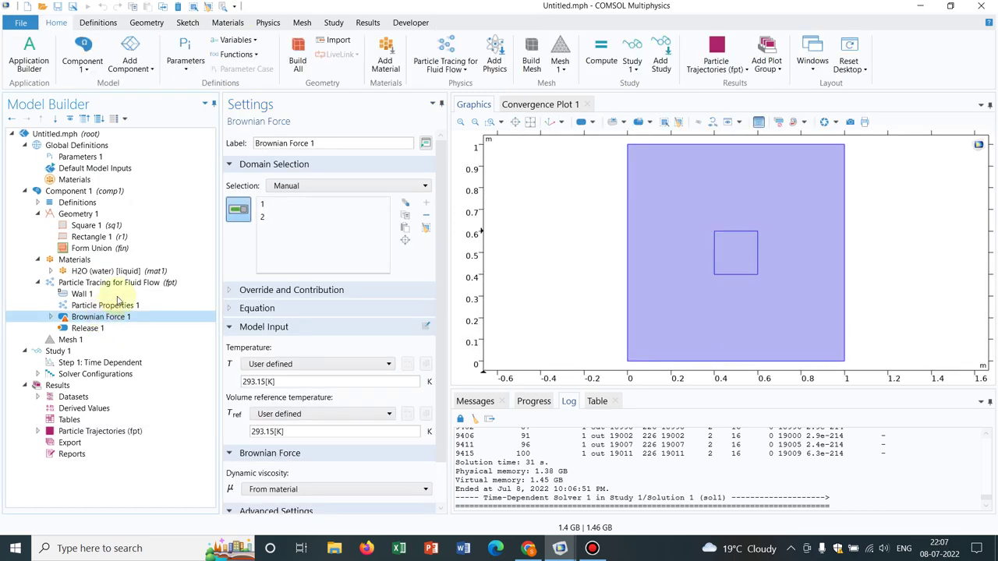
pyautogui.click(230, 309)
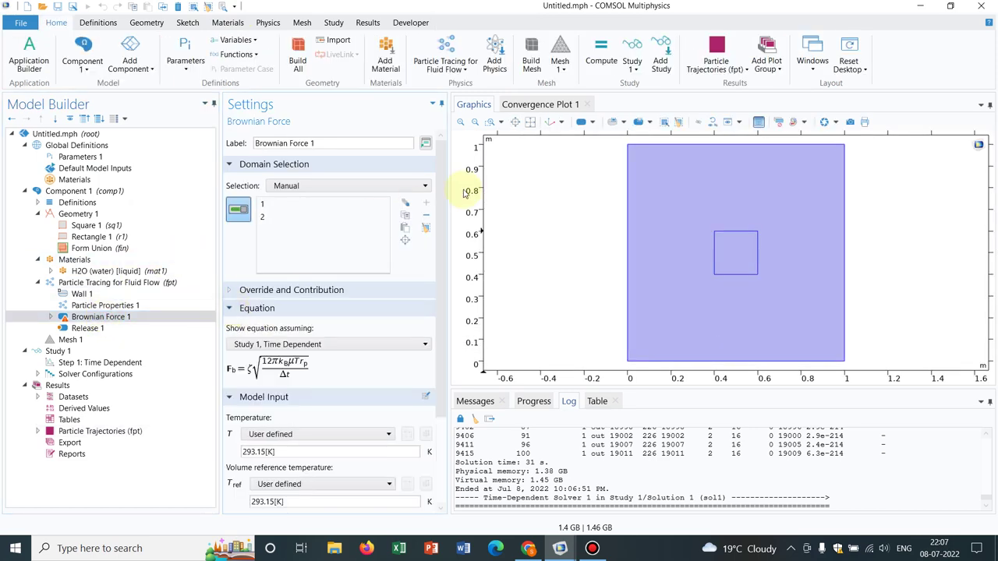
pyautogui.moveTo(449, 179); pyautogui.dragTo(595, 195)
pyautogui.moveTo(593, 158); pyautogui.dragTo(588, 243)
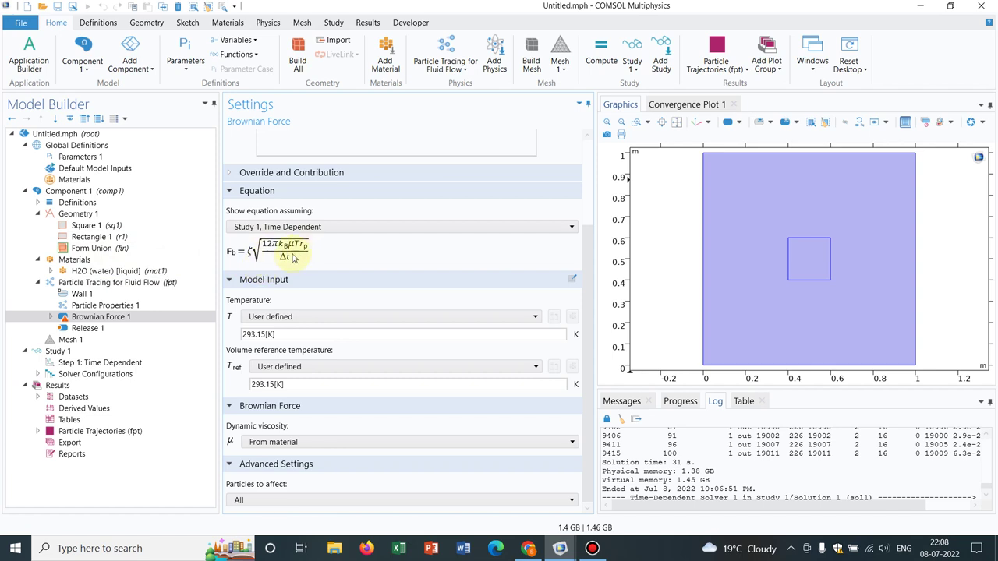
pyautogui.tripleClick(262, 335)
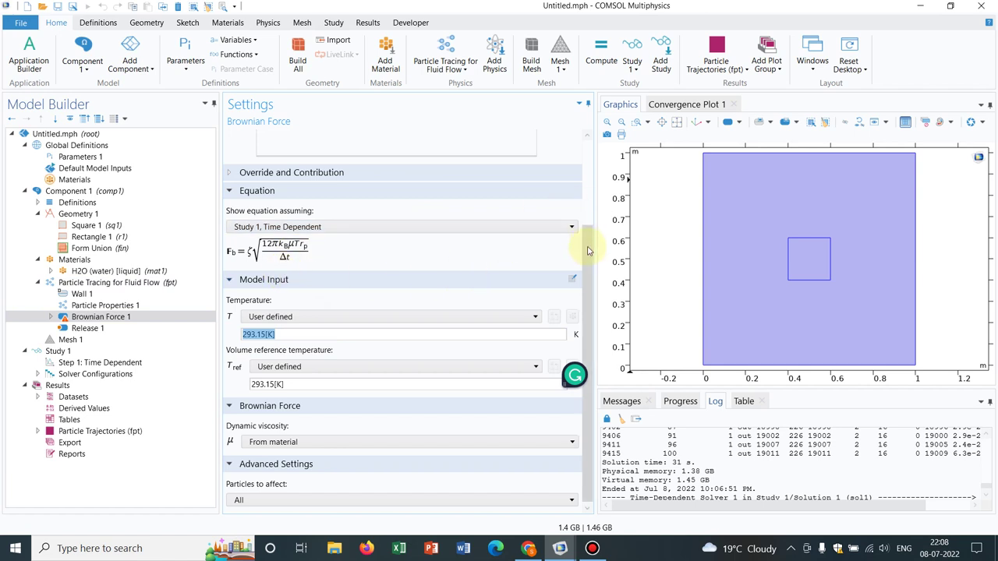
pyautogui.moveTo(590, 247); pyautogui.dragTo(588, 156)
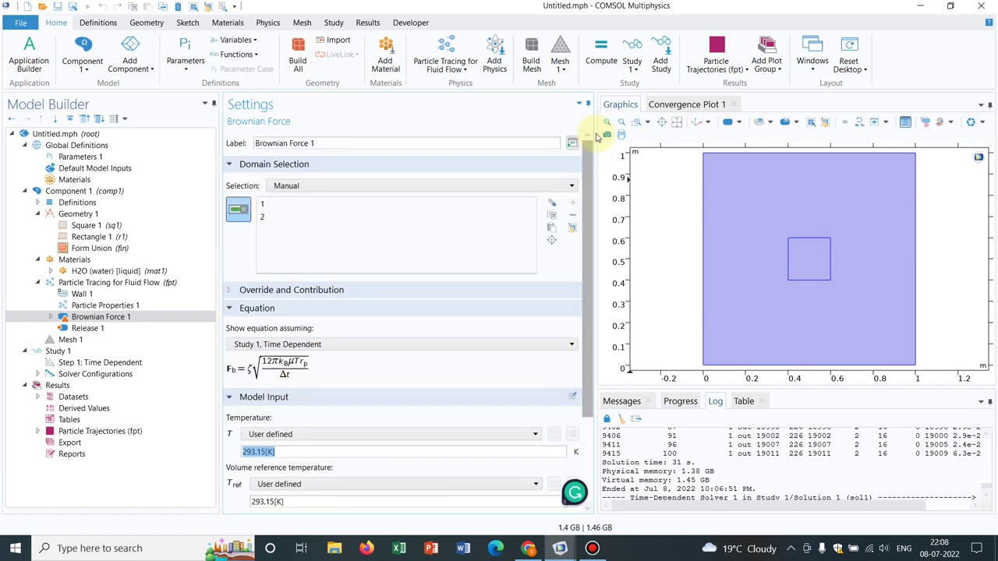
# Step: Select Particle Tracing for Fluid Flow and review its Forces submenu without adding anything
pyautogui.click(85, 282)
pyautogui.rightClick(86, 282)
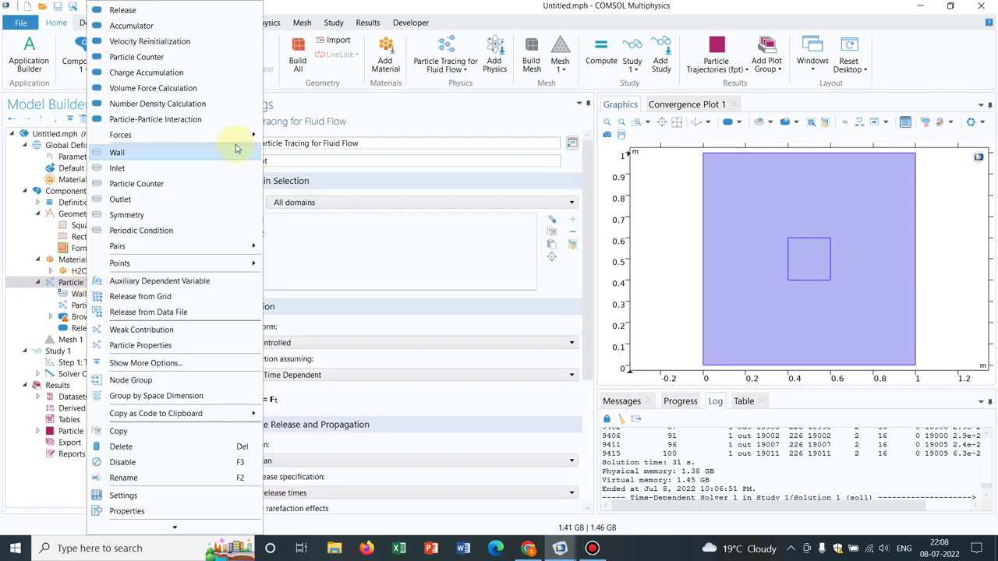
pyautogui.moveTo(238, 134)
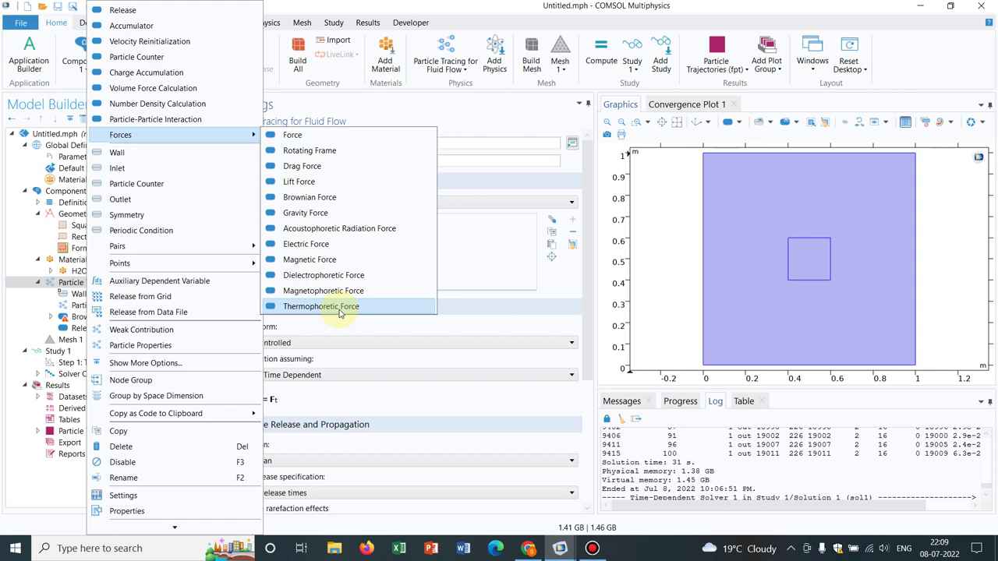
pyautogui.click(575, 7)
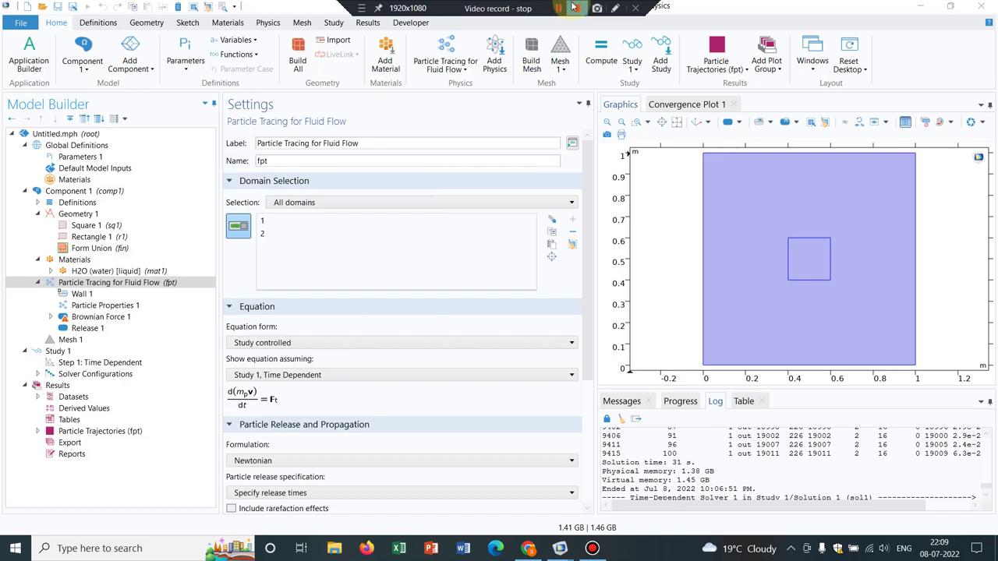